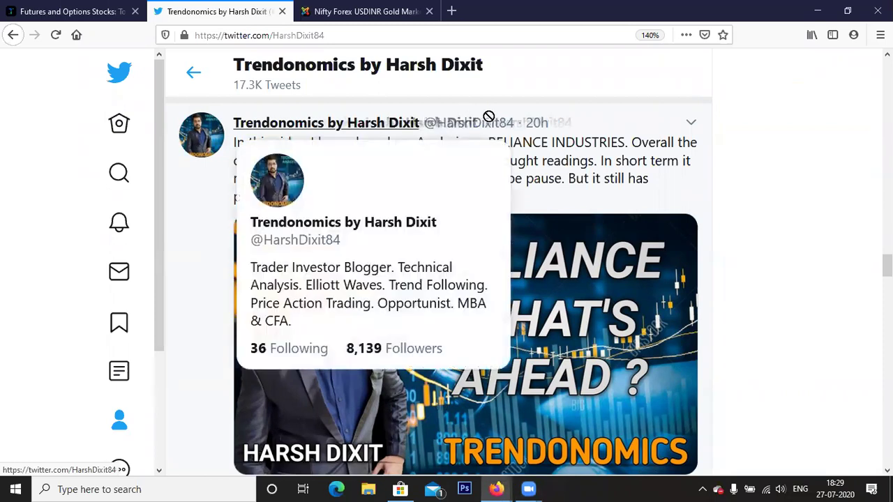
# Step: Switch from the Twitter page to the browser window with the hourly Nifty 50 chart in TradingView
pyautogui.moveTo(657, 141); pyautogui.dragTo(826, 171)
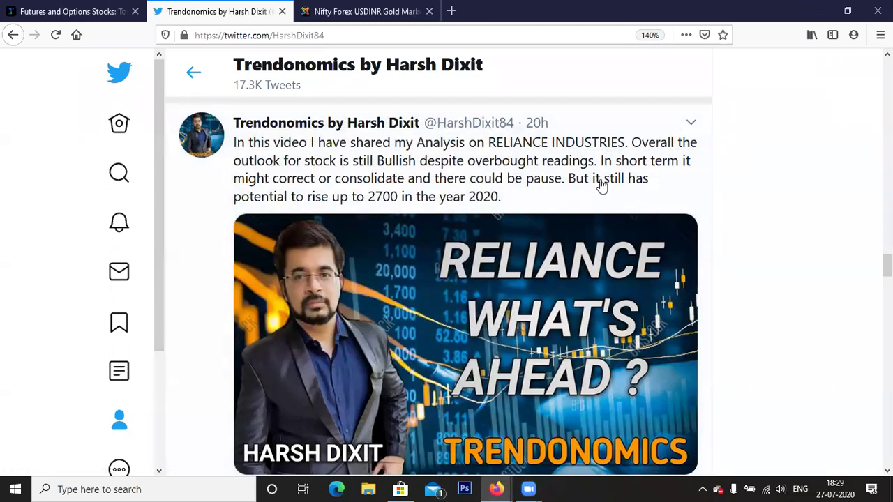
pyautogui.moveTo(500, 488)
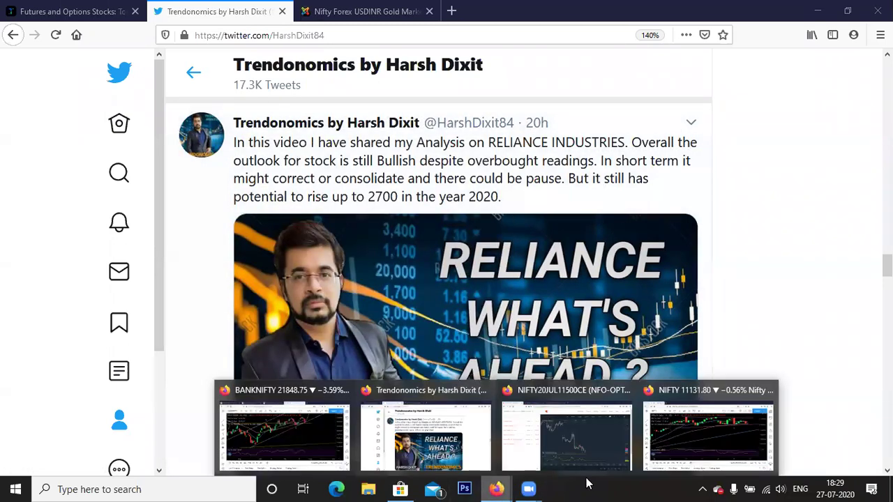
pyautogui.click(736, 426)
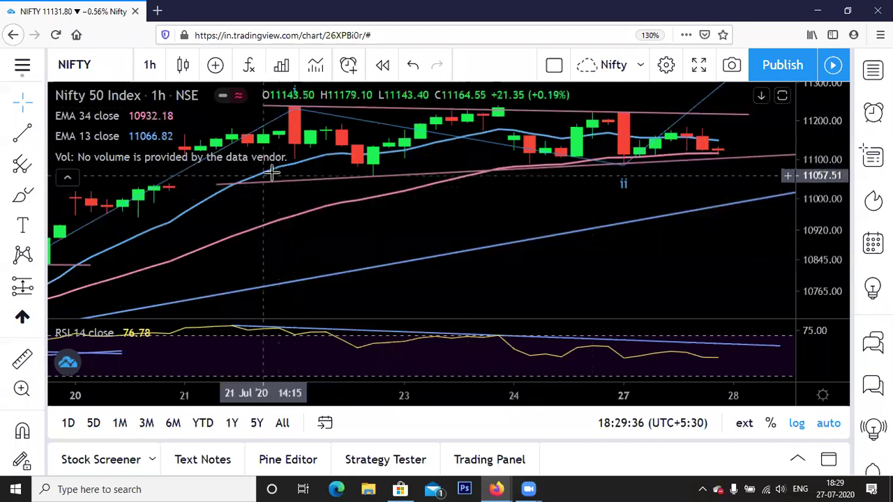
# Step: Examine the late-July range between the two pink trendlines and the w-x-y correction preceding it on the hourly Nifty chart
pyautogui.moveTo(337, 160)
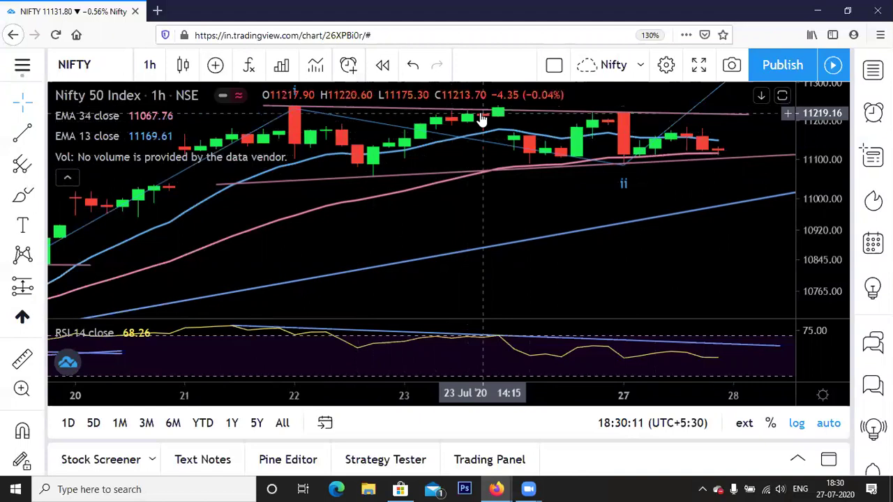
pyautogui.moveTo(256, 160)
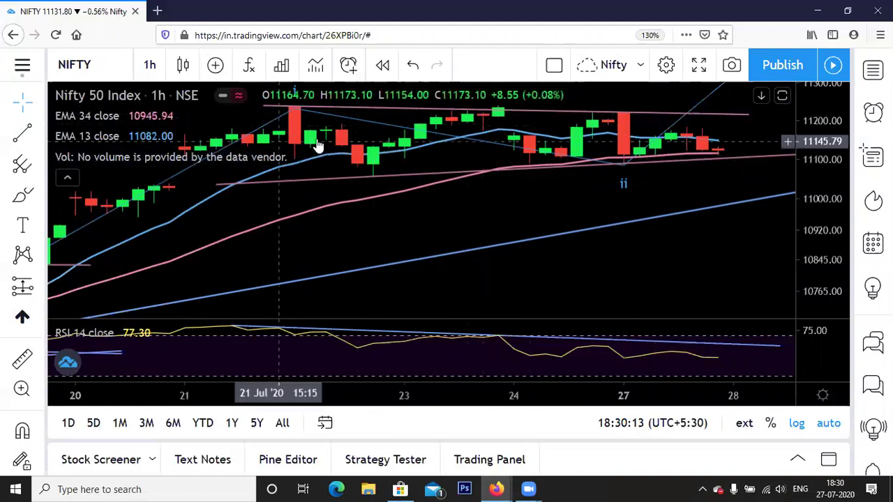
pyautogui.scroll(-2, 663, 189)
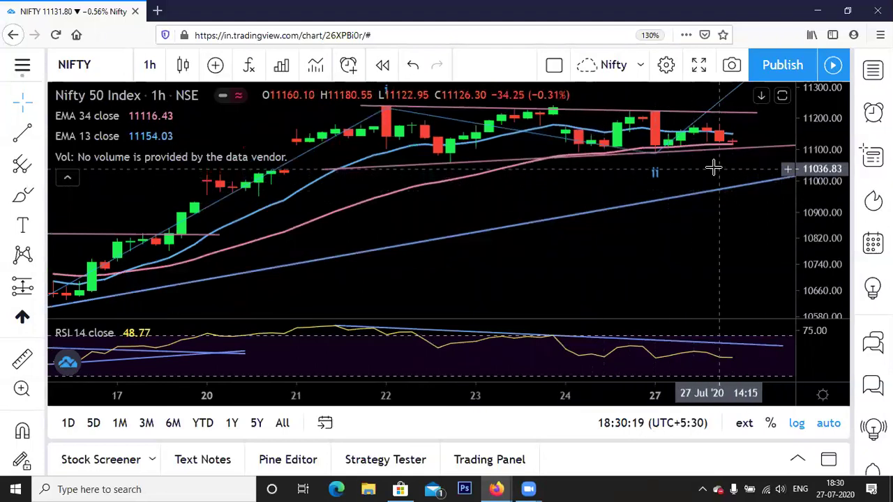
pyautogui.scroll(2, 745, 160)
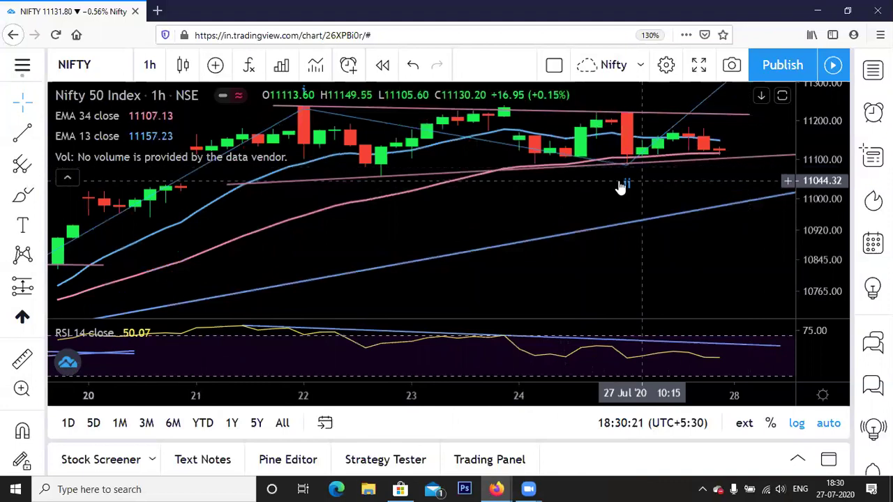
pyautogui.scroll(-2, 512, 177)
pyautogui.scroll(-1, 509, 192)
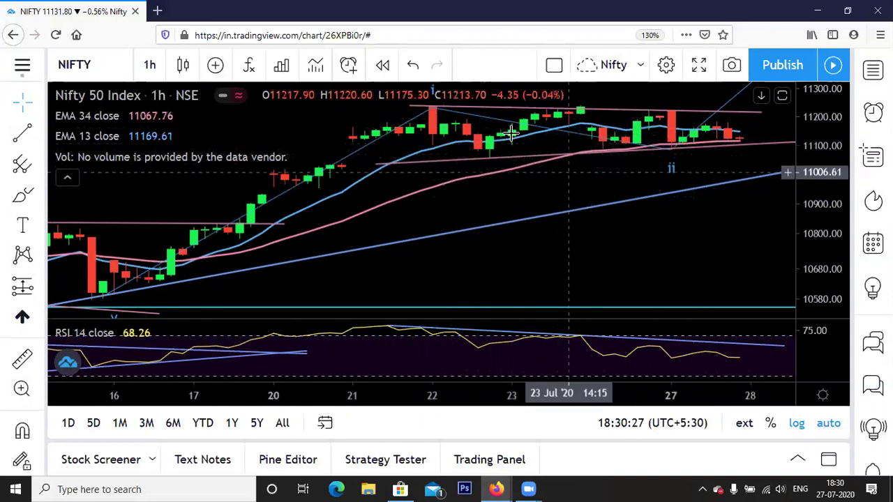
pyautogui.scroll(-1, 621, 168)
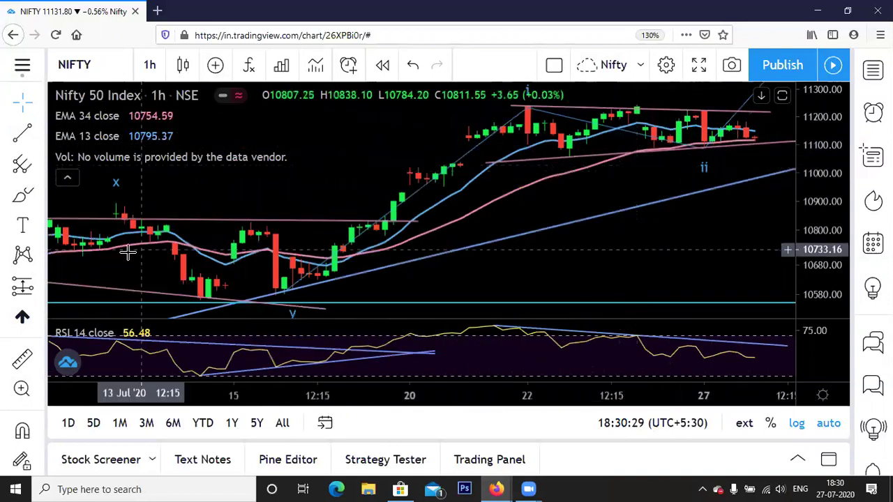
pyautogui.scroll(-2, 593, 235)
pyautogui.moveTo(723, 259); pyautogui.dragTo(638, 202)
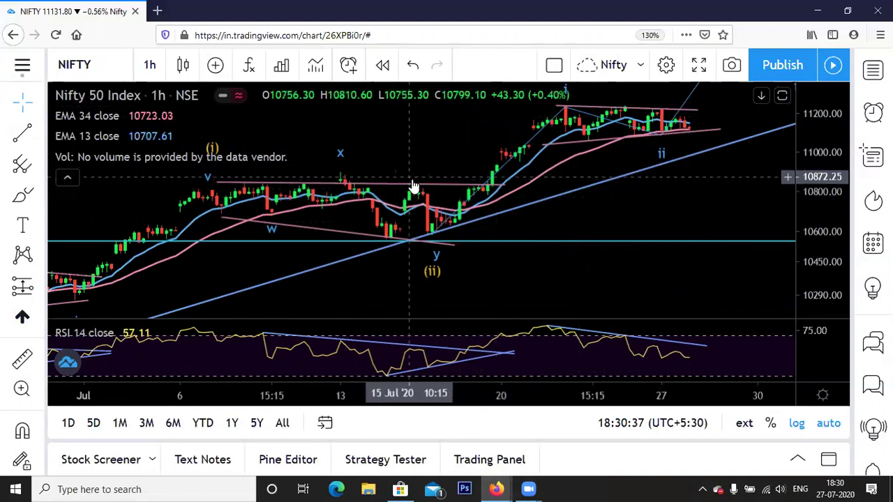
# Step: Review the Elliott wave labels from the June low through wave (ii) to the late-July waves i and ii
pyautogui.scroll(-2, 413, 180)
pyautogui.scroll(-2, 414, 180)
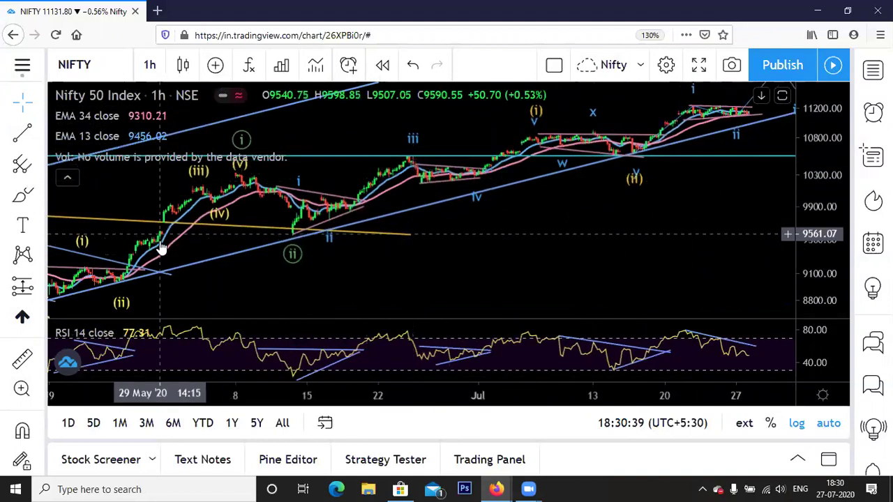
pyautogui.scroll(-1, 180, 279)
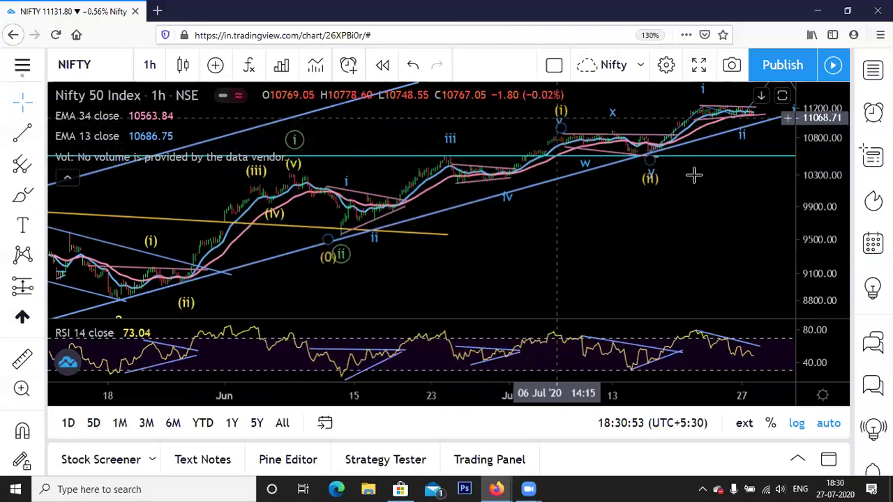
pyautogui.scroll(4, 674, 194)
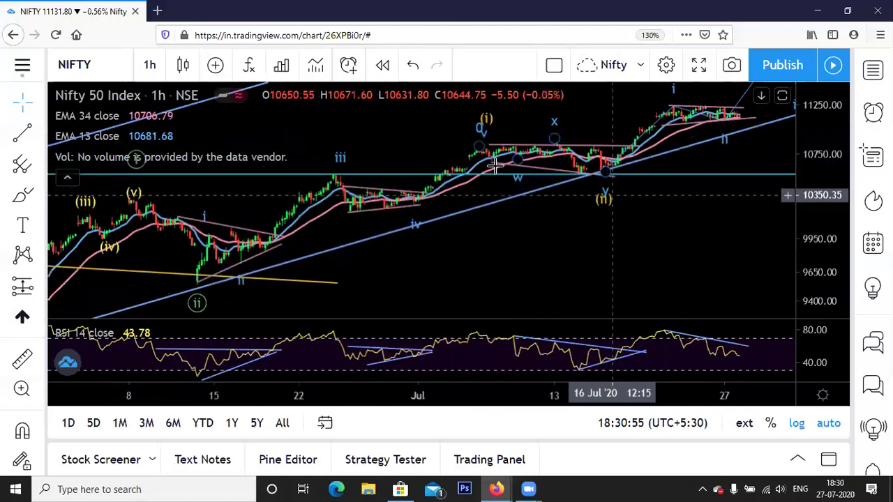
pyautogui.scroll(3, 617, 206)
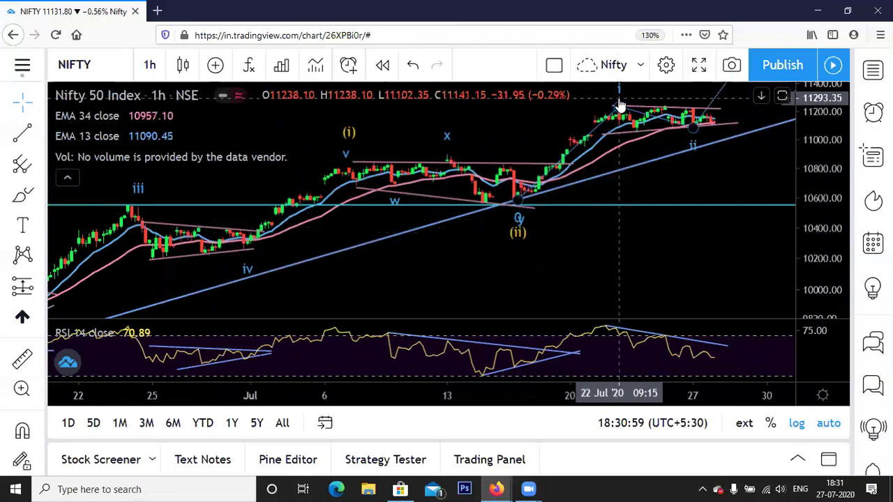
pyautogui.scroll(4, 738, 142)
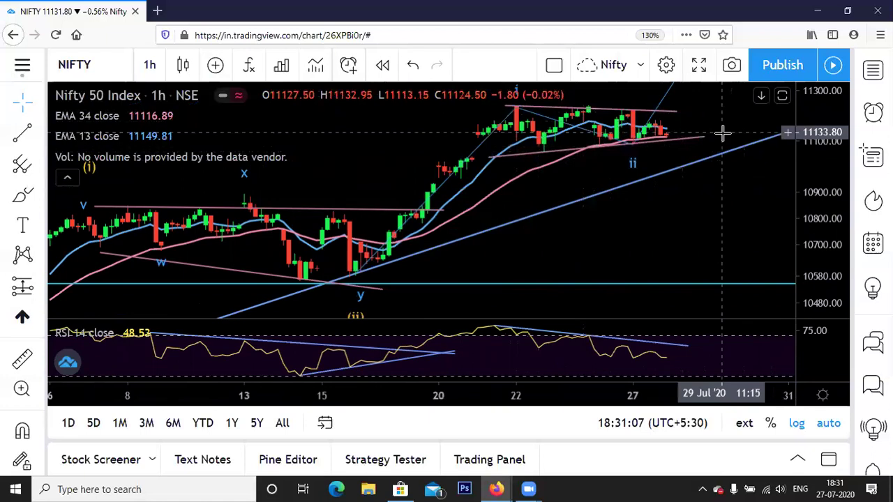
pyautogui.scroll(-2, 673, 143)
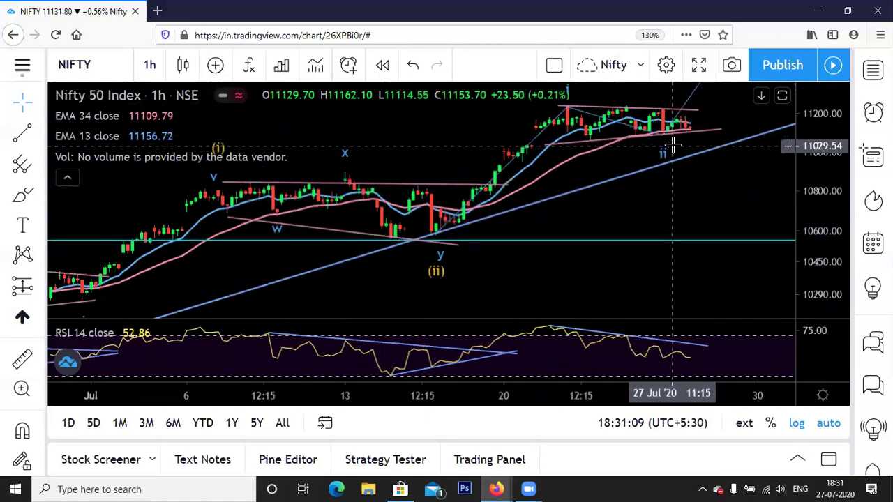
pyautogui.scroll(-5, 598, 169)
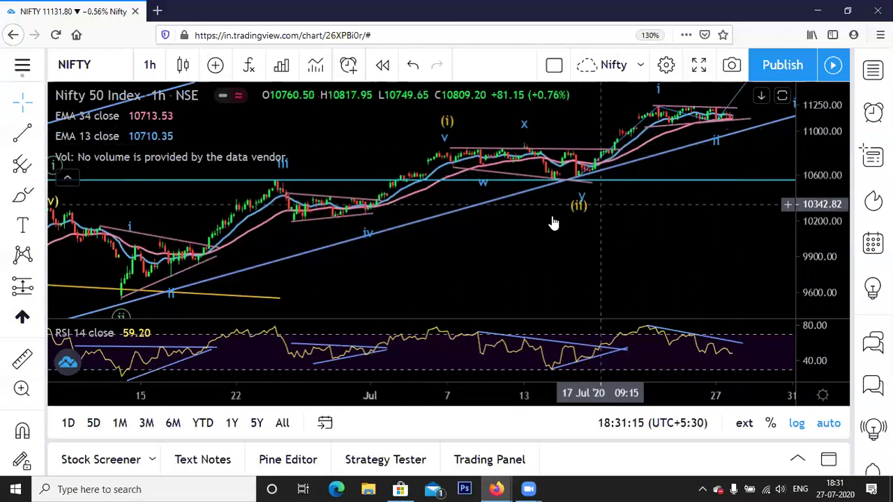
pyautogui.scroll(-5, 451, 247)
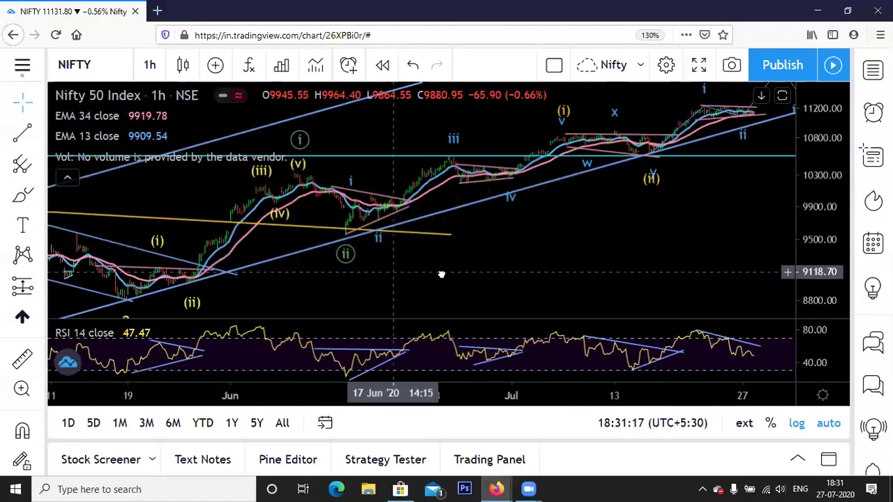
# Step: Examine the May 2020 decline and the wave (i)-(ii) consolidation, including the converging trendlines on the RSI
pyautogui.moveTo(441, 274); pyautogui.dragTo(575, 274)
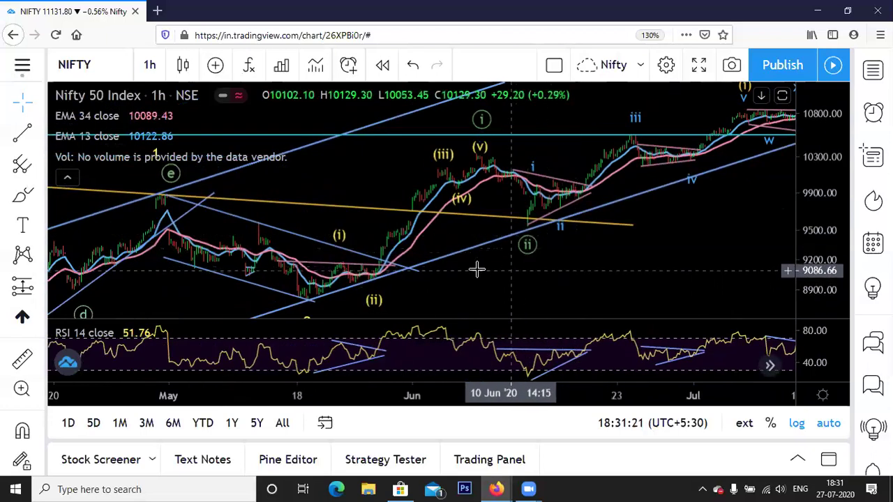
pyautogui.moveTo(458, 283); pyautogui.dragTo(629, 270)
pyautogui.scroll(5, 631, 262)
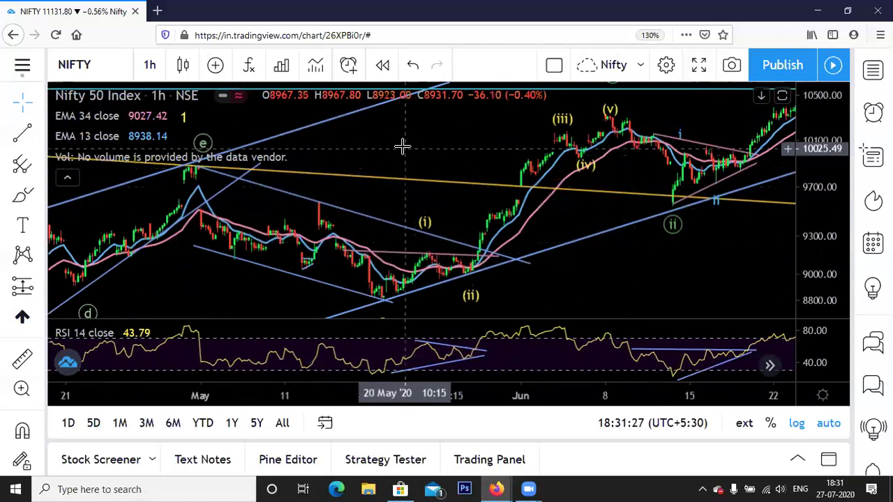
pyautogui.scroll(3, 478, 149)
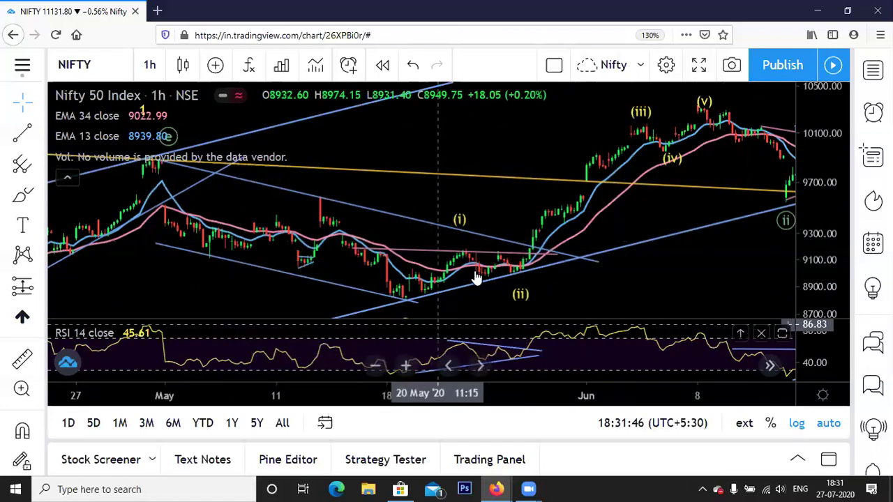
pyautogui.scroll(2, 474, 278)
pyautogui.moveTo(442, 205); pyautogui.dragTo(486, 202)
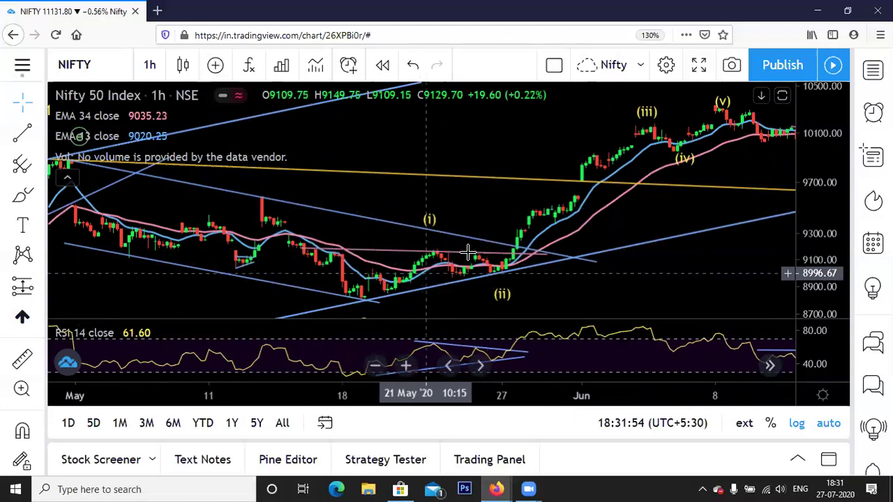
pyautogui.moveTo(476, 202); pyautogui.dragTo(701, 171)
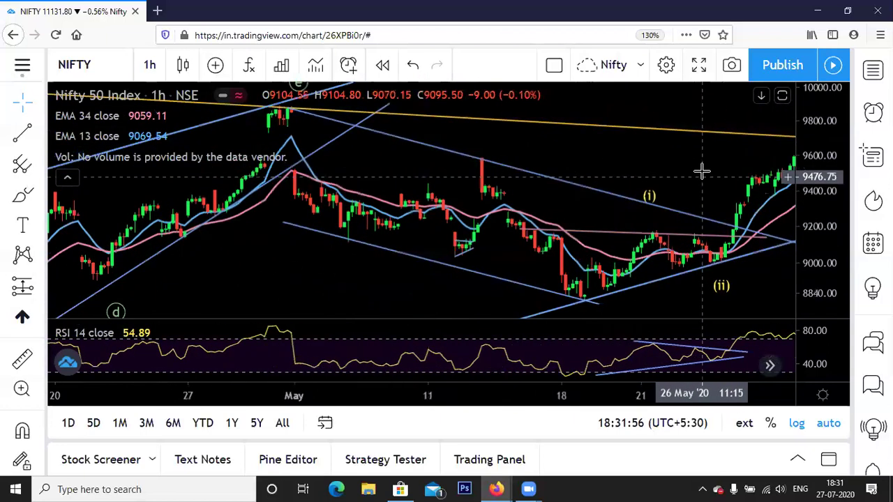
pyautogui.moveTo(639, 147); pyautogui.dragTo(715, 157)
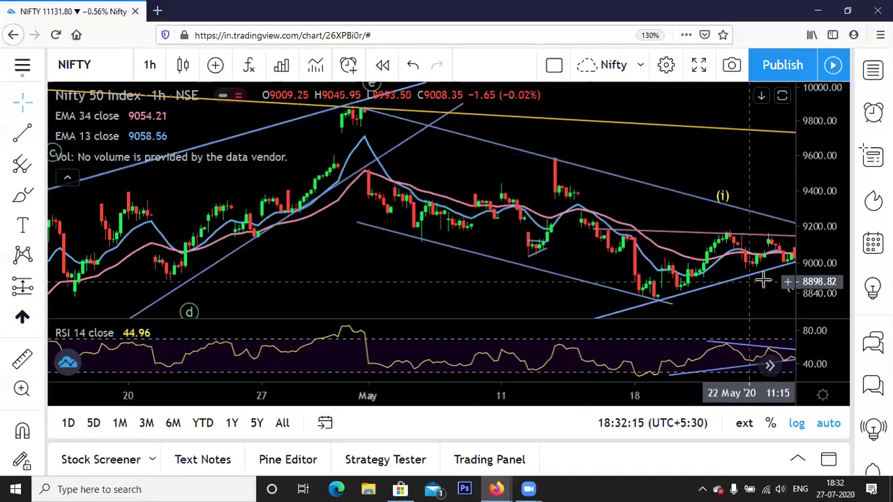
pyautogui.moveTo(770, 190); pyautogui.dragTo(767, 188)
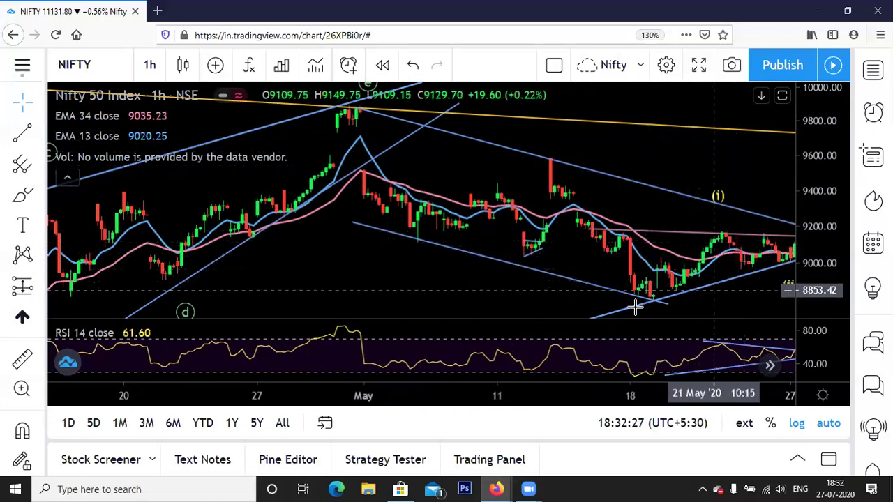
pyautogui.moveTo(731, 292); pyautogui.dragTo(682, 292)
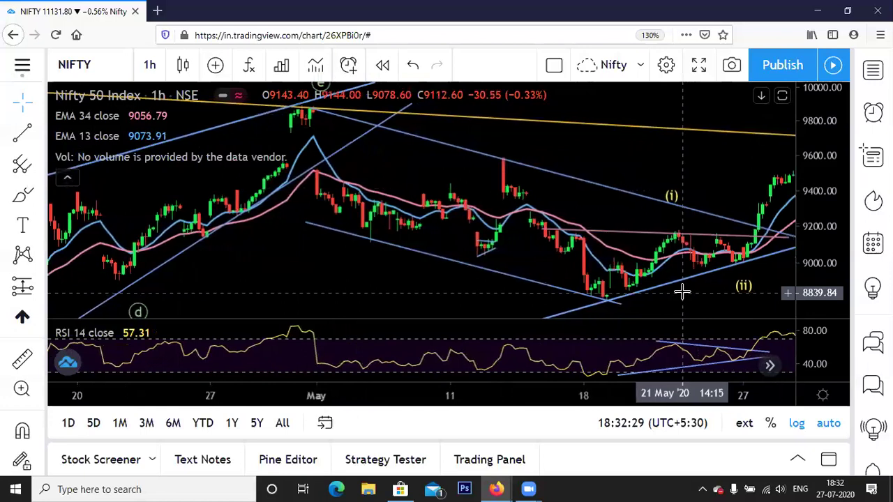
pyautogui.scroll(2, 718, 272)
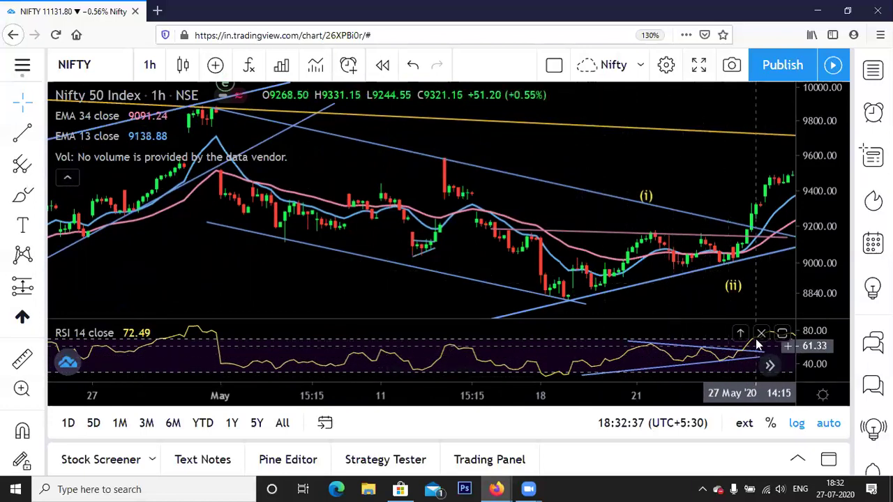
pyautogui.moveTo(764, 276); pyautogui.dragTo(672, 253)
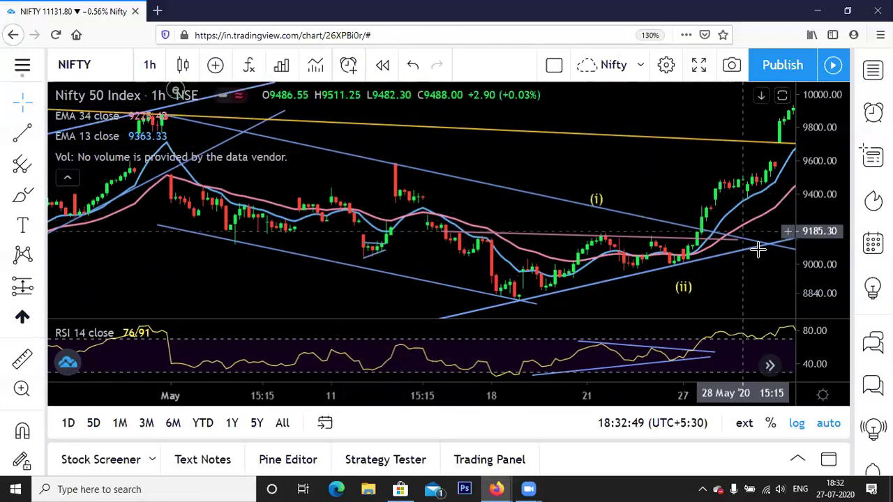
# Step: Study the late-May breakout toward wave (iii) and the individual candles forming the wave (ii) range before it
pyautogui.scroll(-4, 721, 276)
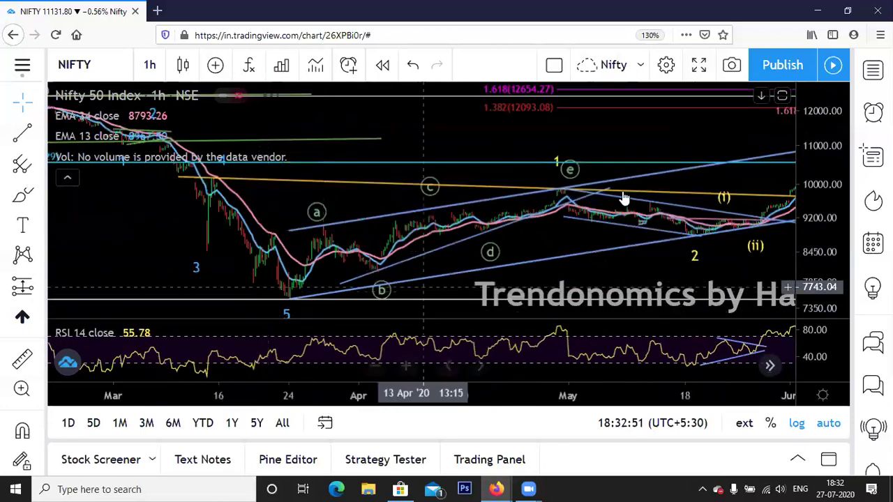
pyautogui.scroll(4, 732, 252)
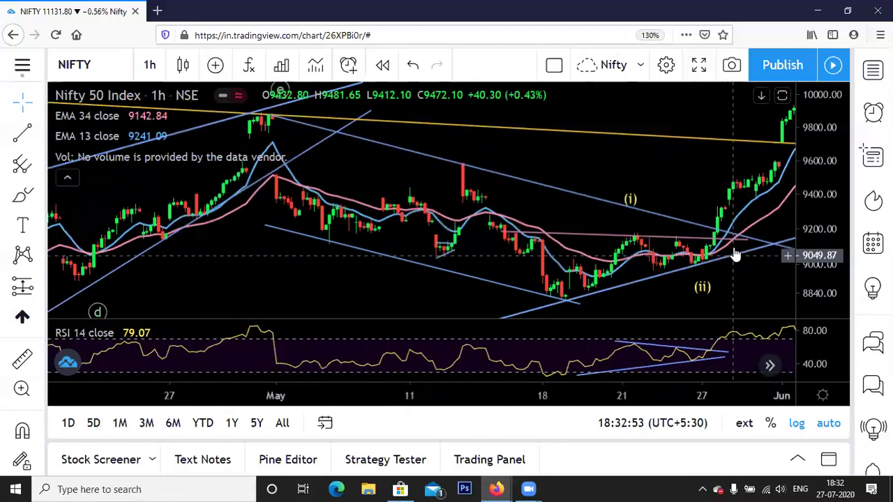
pyautogui.scroll(3, 732, 252)
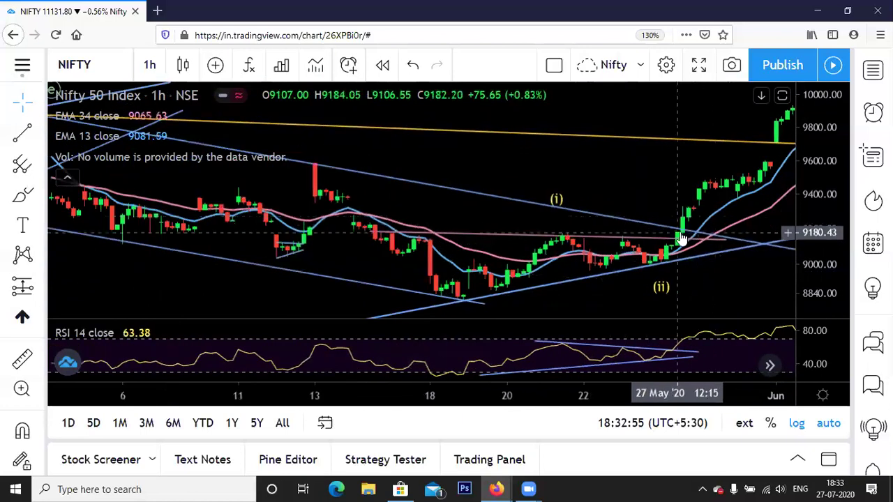
pyautogui.moveTo(654, 160); pyautogui.dragTo(465, 163)
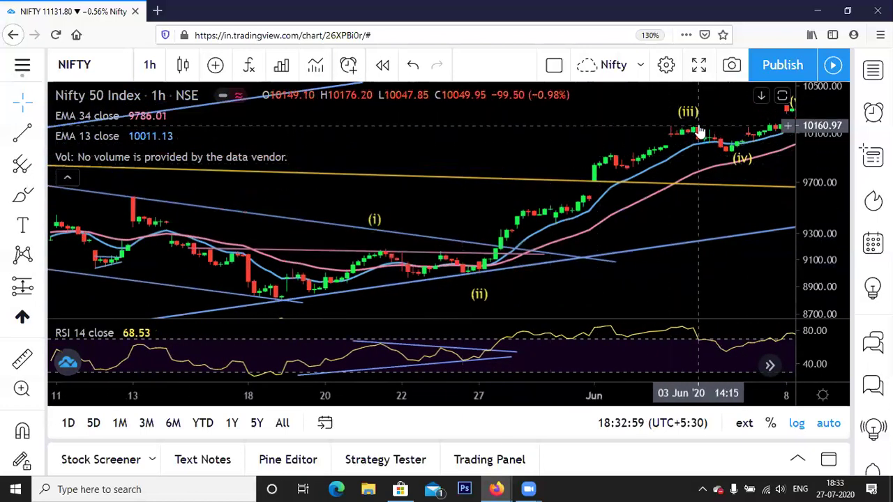
pyautogui.moveTo(512, 279); pyautogui.dragTo(677, 286)
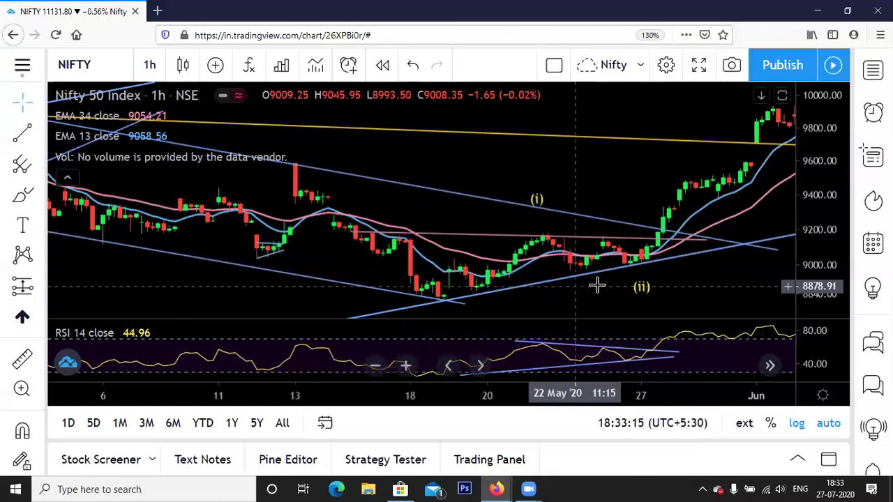
pyautogui.scroll(2, 607, 286)
pyautogui.scroll(2, 607, 284)
pyautogui.moveTo(512, 186); pyautogui.dragTo(648, 180)
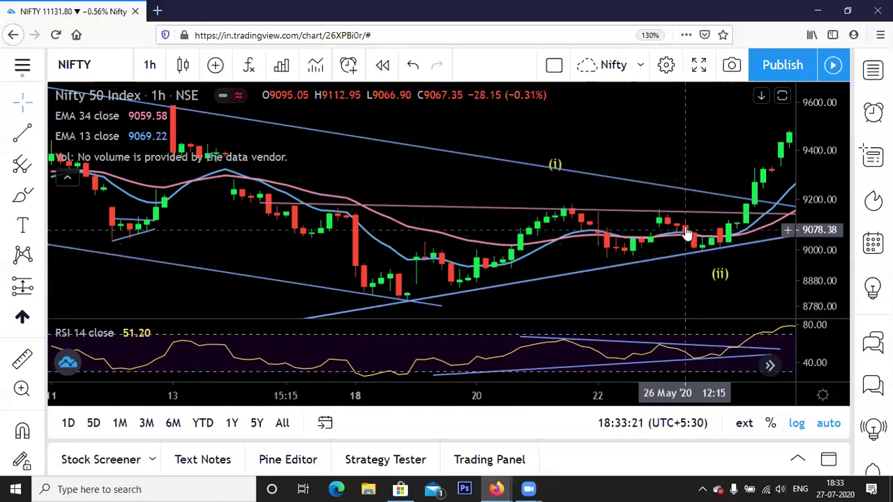
pyautogui.moveTo(682, 265); pyautogui.dragTo(748, 278)
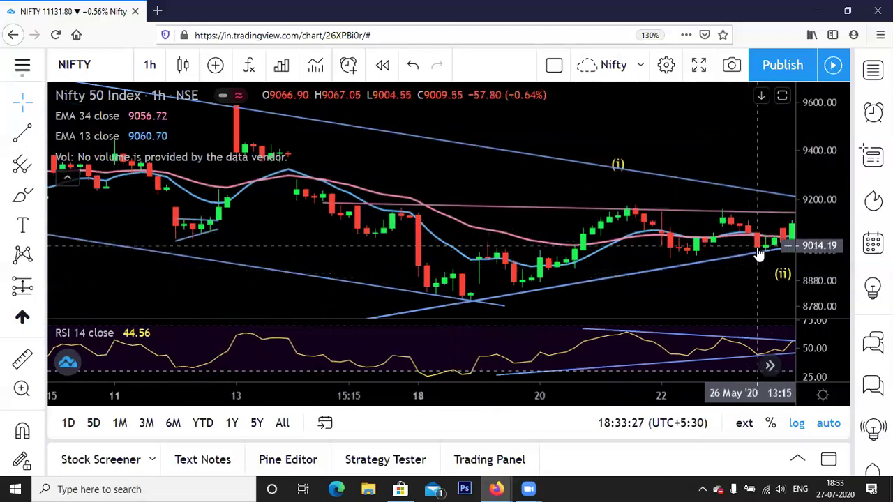
# Step: Follow the late-May breakout from wave (ii) through waves (iii), (iv) and (v) to the circled wave ii low in mid-June
pyautogui.moveTo(770, 228); pyautogui.dragTo(741, 222)
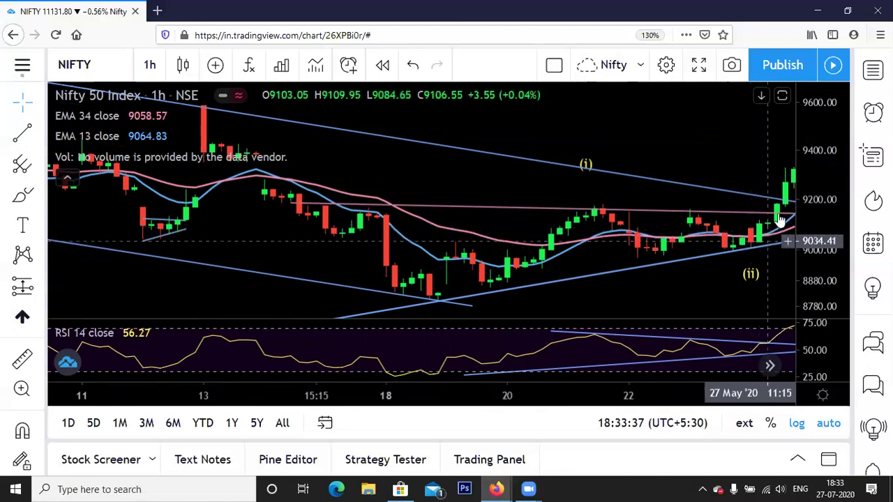
pyautogui.moveTo(767, 164); pyautogui.dragTo(658, 160)
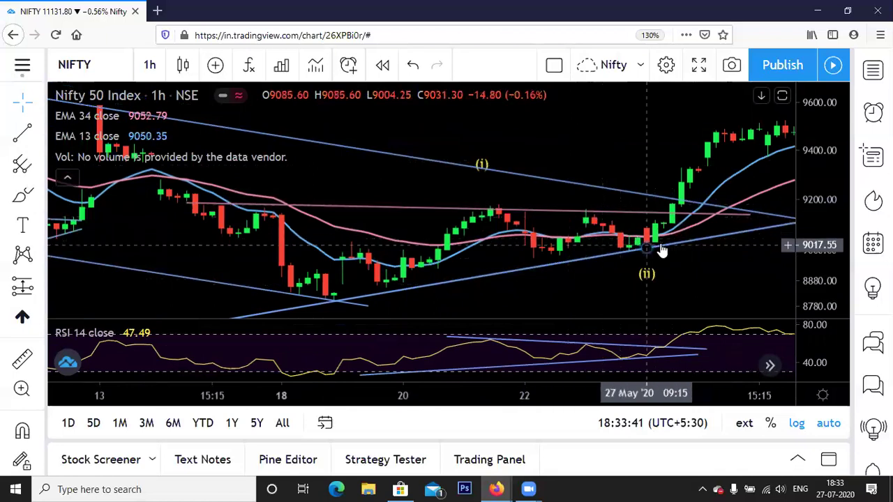
pyautogui.moveTo(731, 261); pyautogui.dragTo(356, 264)
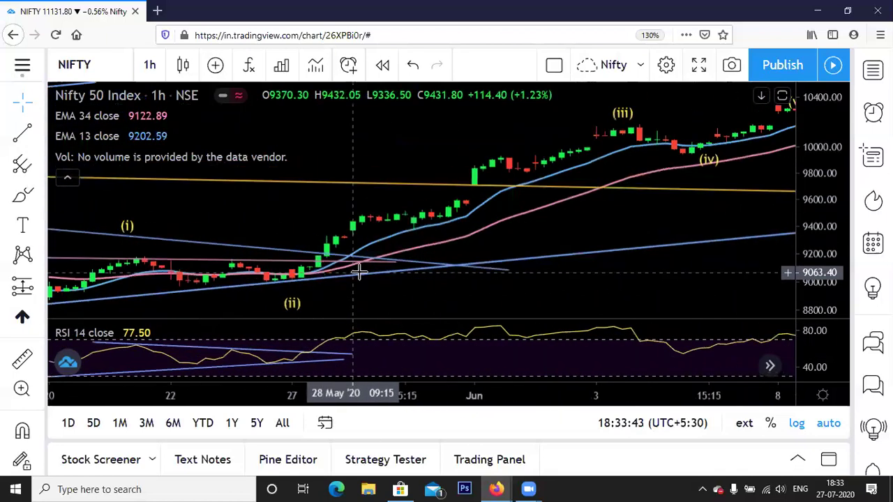
pyautogui.moveTo(734, 286); pyautogui.dragTo(504, 291)
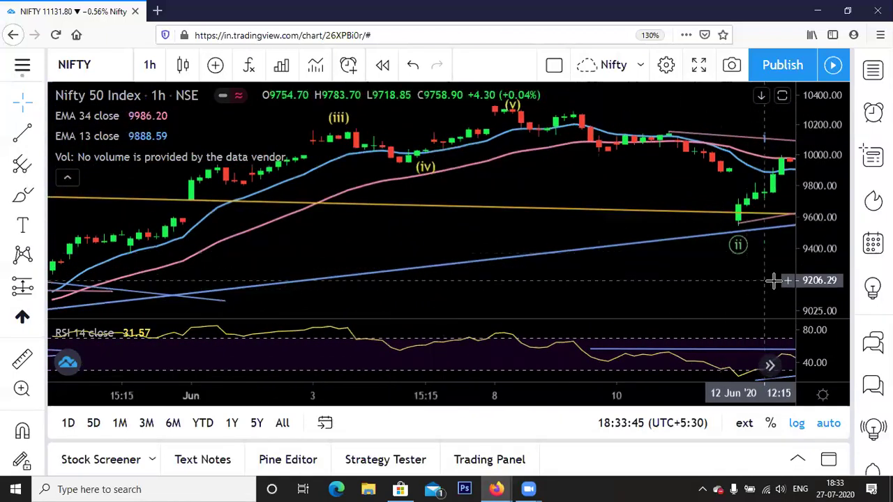
pyautogui.moveTo(665, 287); pyautogui.dragTo(594, 287)
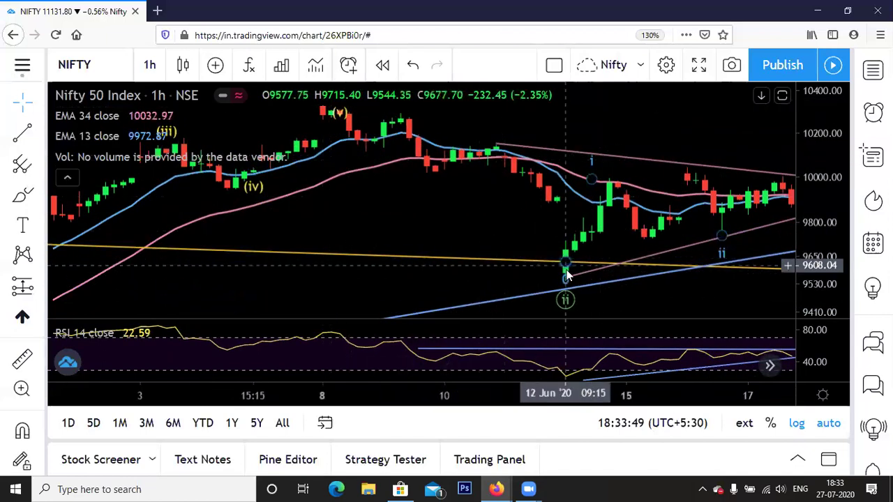
# Step: Examine the mid-June wave i-ii consolidation between the converging pink trendlines, its individual candles and the matching RSI trendlines
pyautogui.moveTo(508, 216); pyautogui.dragTo(383, 211)
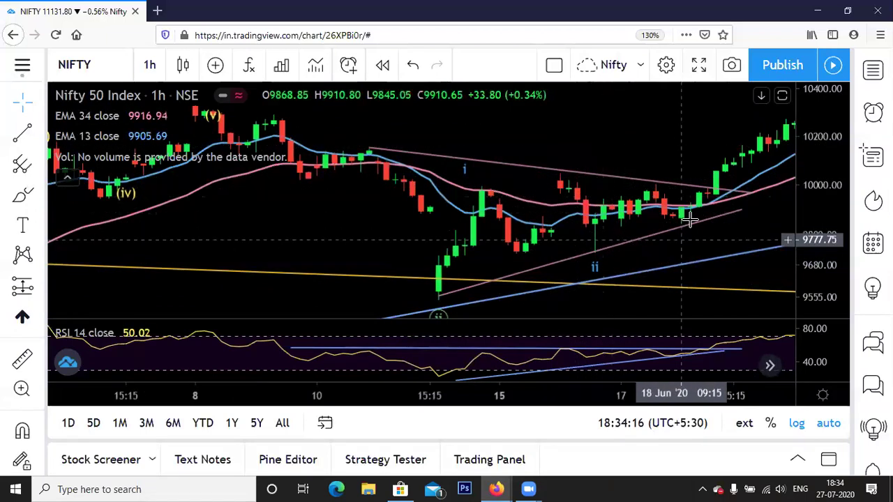
pyautogui.scroll(2, 645, 180)
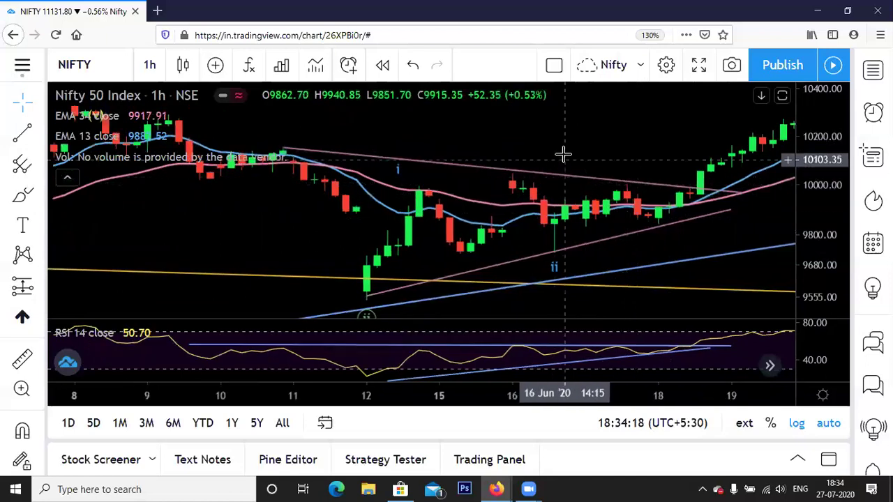
pyautogui.scroll(2, 616, 185)
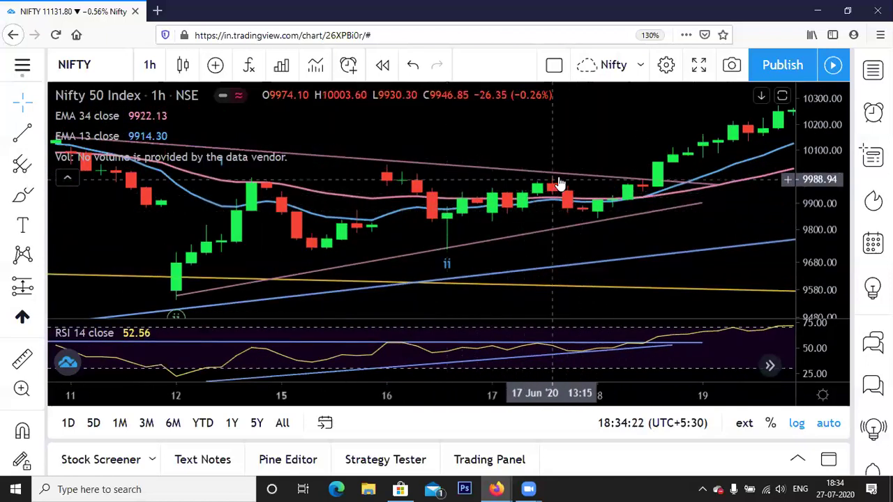
pyautogui.scroll(-2, 624, 189)
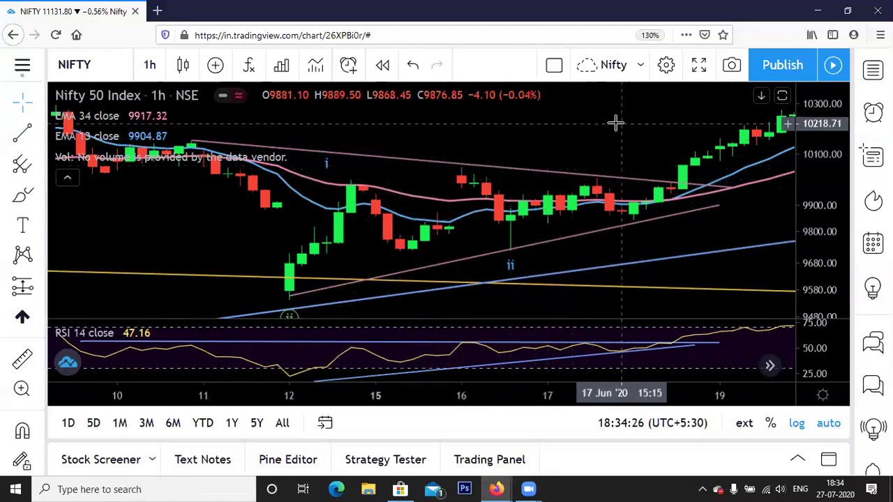
pyautogui.scroll(-1, 488, 209)
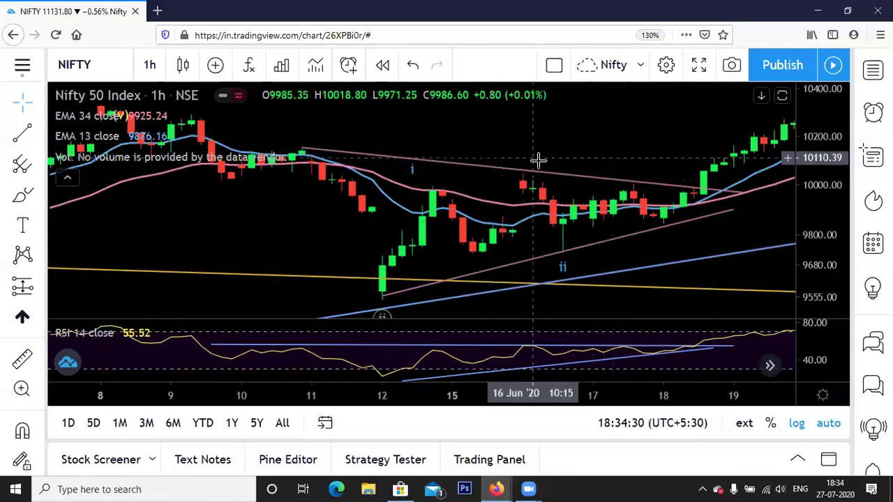
pyautogui.scroll(1, 584, 206)
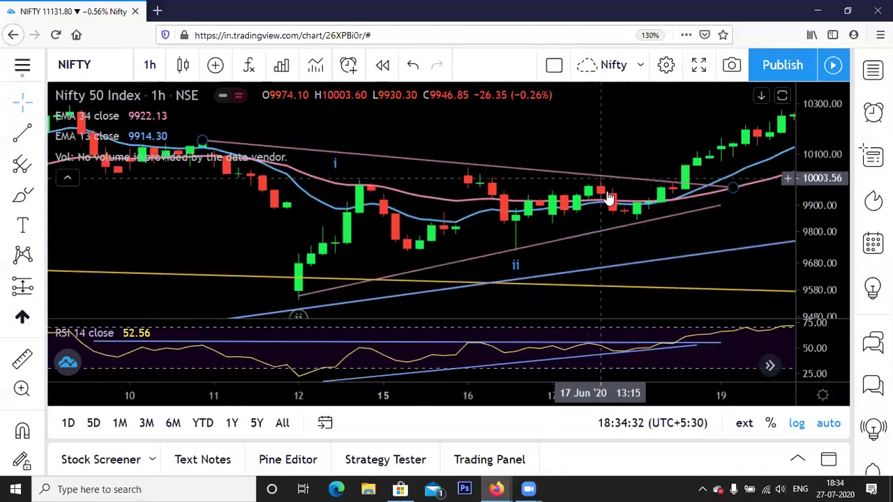
pyautogui.scroll(2, 617, 216)
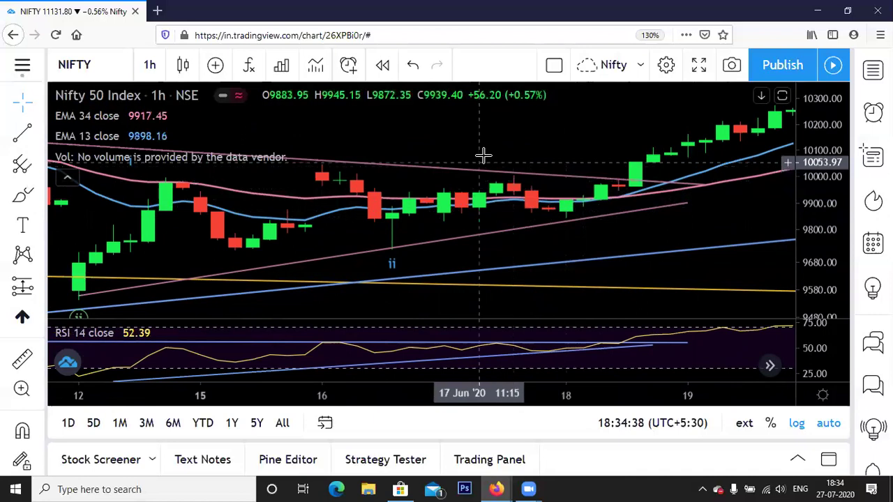
pyautogui.scroll(-3, 498, 148)
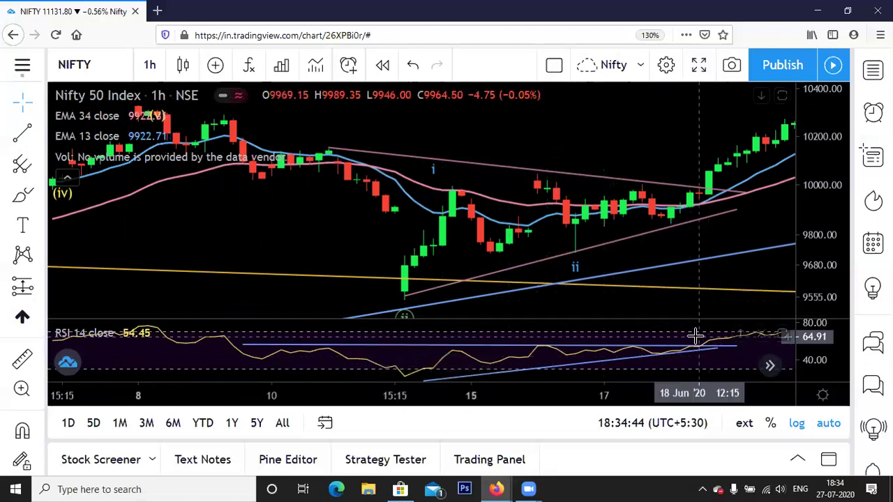
# Step: Follow the rally to wave iii and study the late-June wave iv range between its two pink trendlines
pyautogui.moveTo(659, 260); pyautogui.dragTo(572, 259)
pyautogui.moveTo(768, 230); pyautogui.dragTo(477, 234)
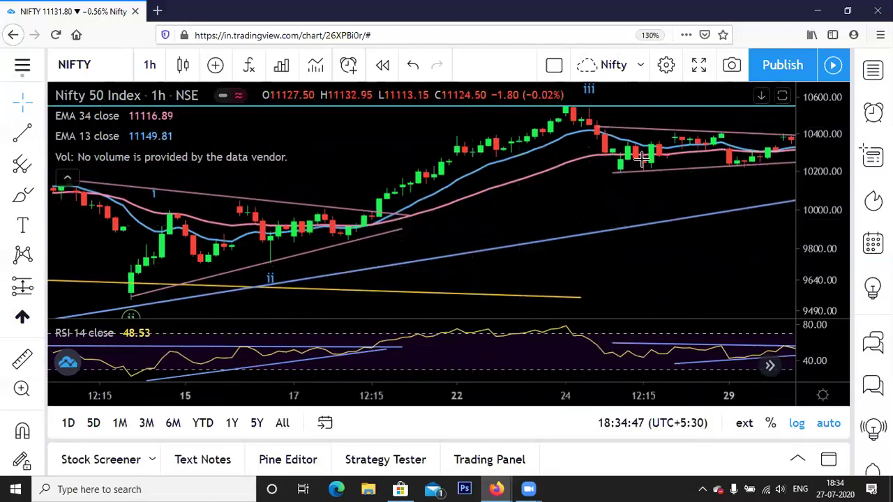
pyautogui.moveTo(760, 247); pyautogui.dragTo(641, 271)
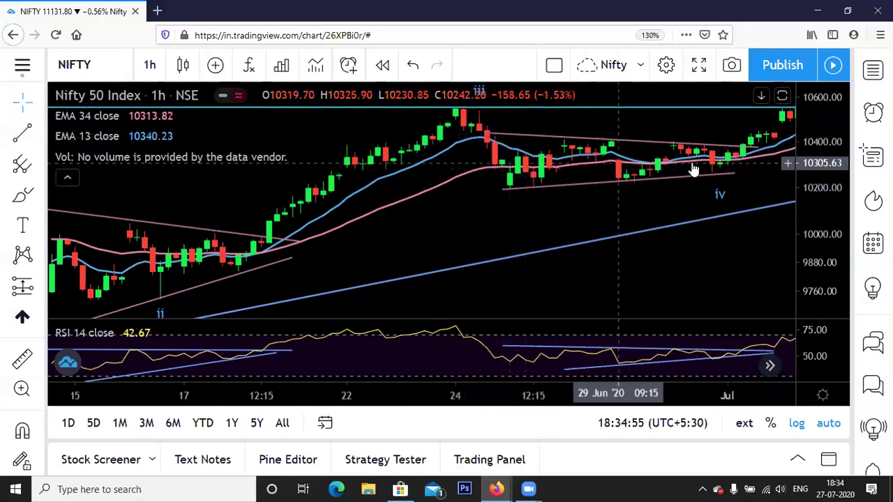
pyautogui.scroll(1, 356, 189)
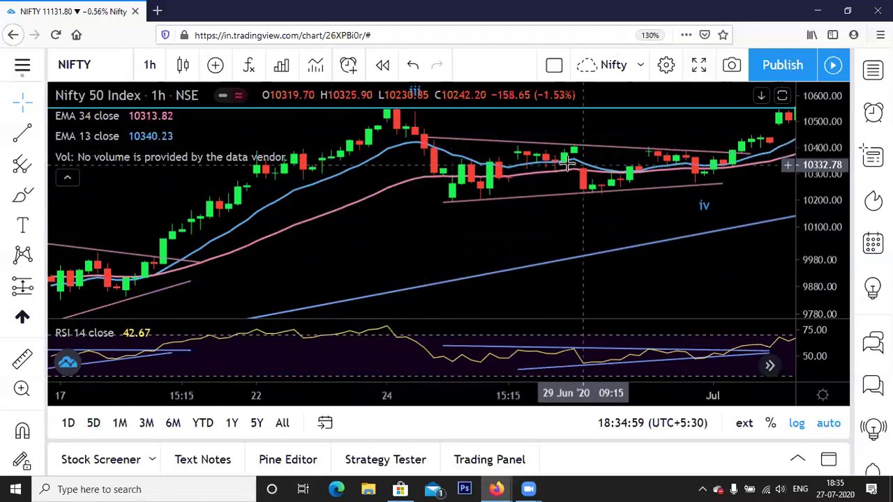
pyautogui.moveTo(649, 228); pyautogui.dragTo(550, 233)
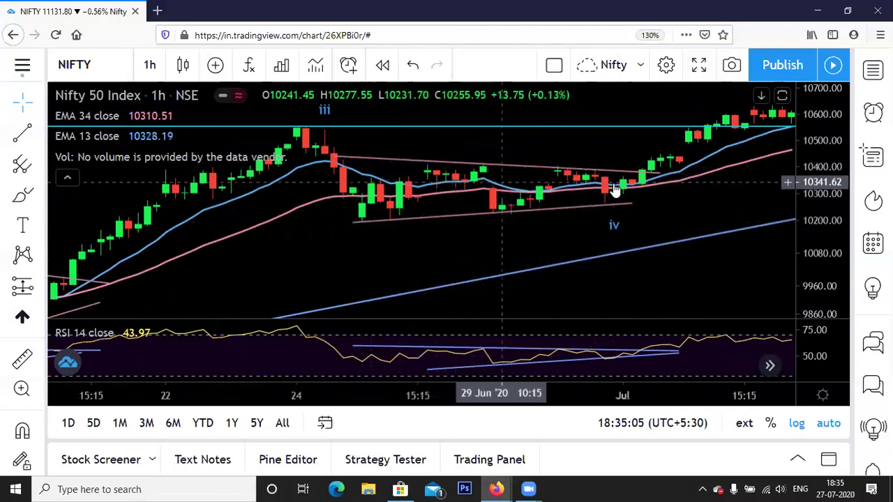
pyautogui.scroll(2, 611, 196)
pyautogui.scroll(1, 610, 212)
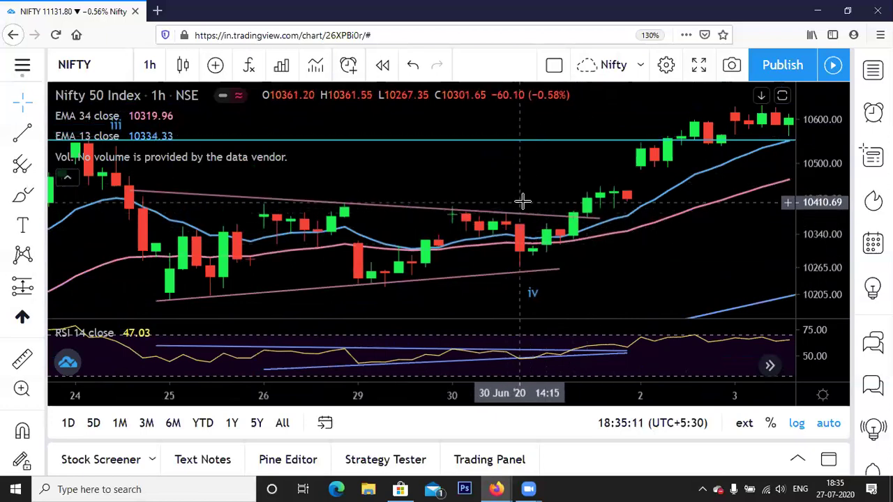
# Step: Compare the late-June wave iv range with the earlier mid-June and May consolidations and the July wave (ii) correction
pyautogui.scroll(-4, 83, 258)
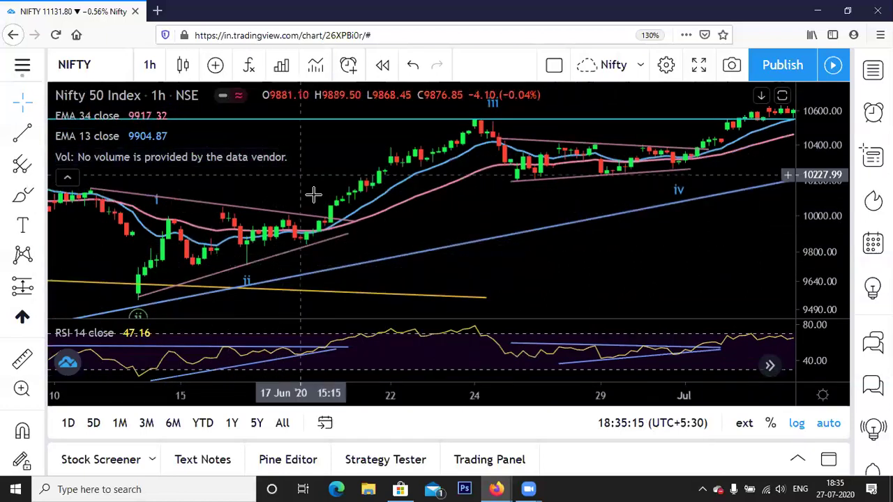
pyautogui.scroll(-1, 293, 202)
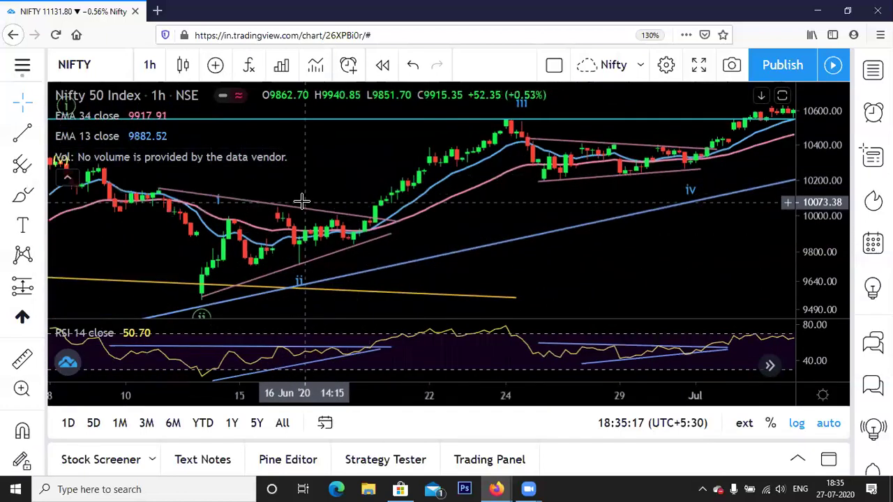
pyautogui.scroll(-3, 301, 201)
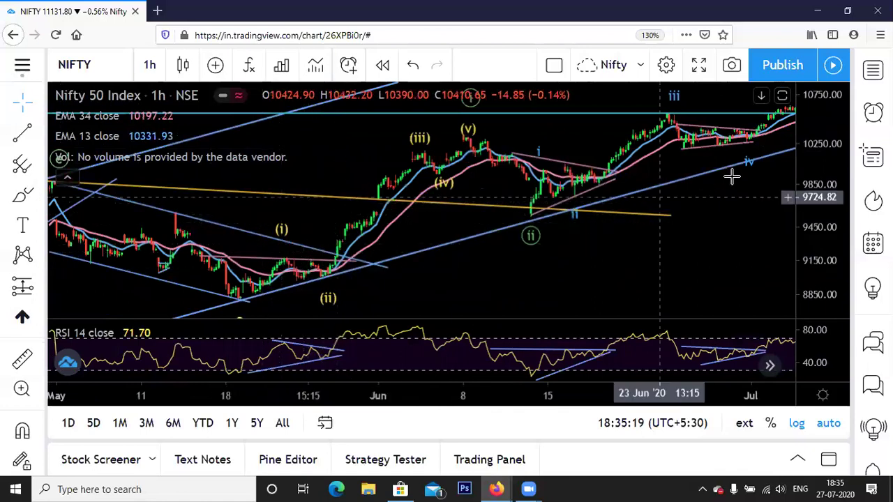
pyautogui.moveTo(738, 229); pyautogui.dragTo(536, 233)
pyautogui.scroll(2, 544, 229)
pyautogui.scroll(2, 551, 224)
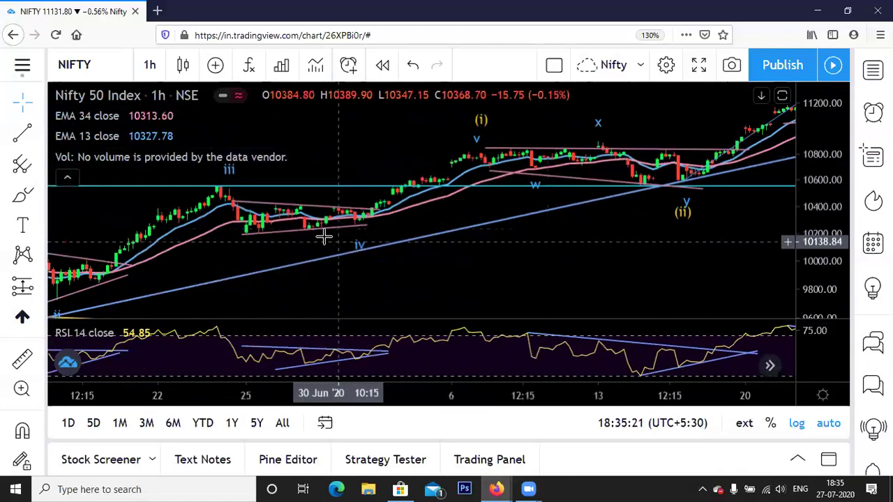
pyautogui.moveTo(311, 242); pyautogui.dragTo(618, 235)
pyautogui.scroll(2, 620, 232)
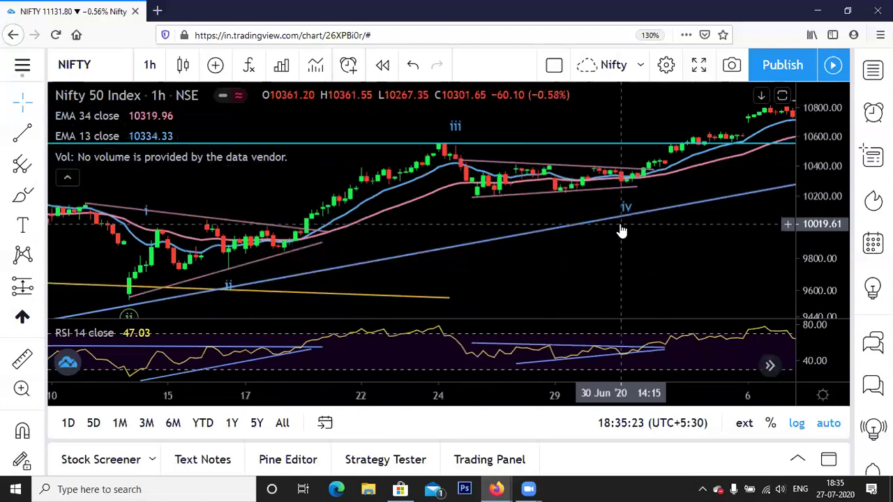
# Step: Inspect the candles of the wave iv range up to its 1 July breakout, along with the converging RSI trendlines
pyautogui.scroll(5, 584, 235)
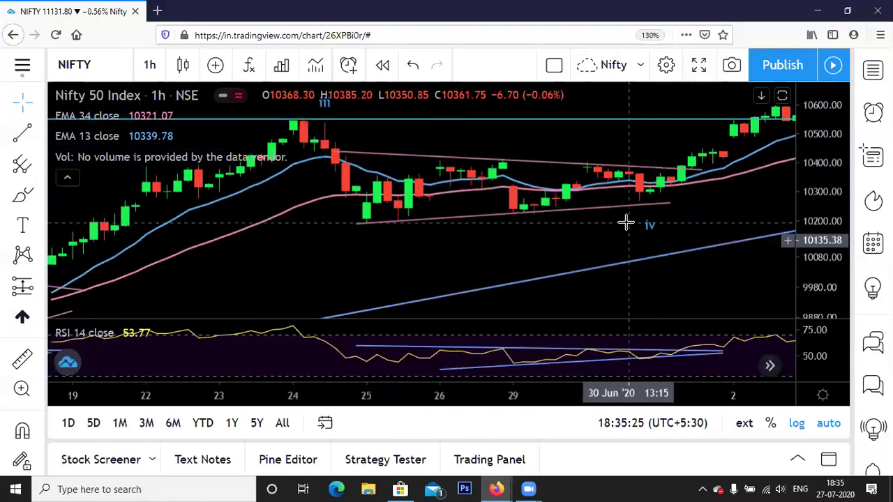
pyautogui.moveTo(531, 161); pyautogui.dragTo(621, 163)
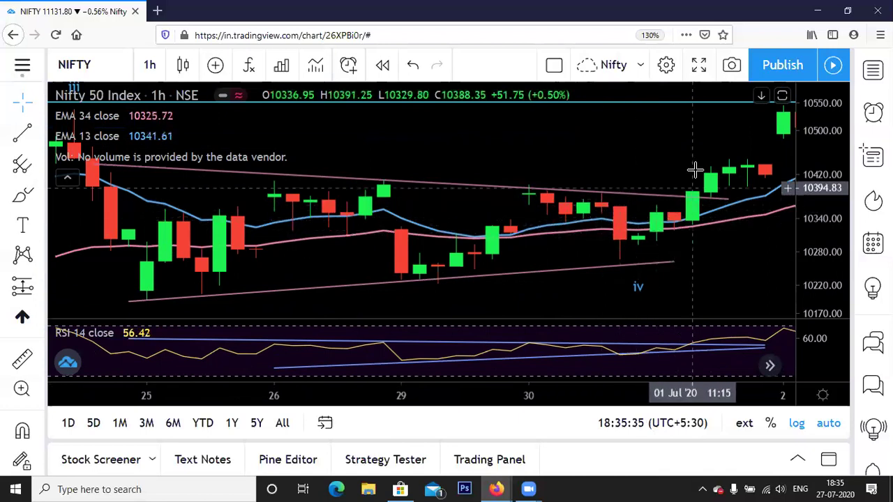
pyautogui.scroll(-3, 704, 174)
pyautogui.moveTo(711, 245); pyautogui.dragTo(630, 247)
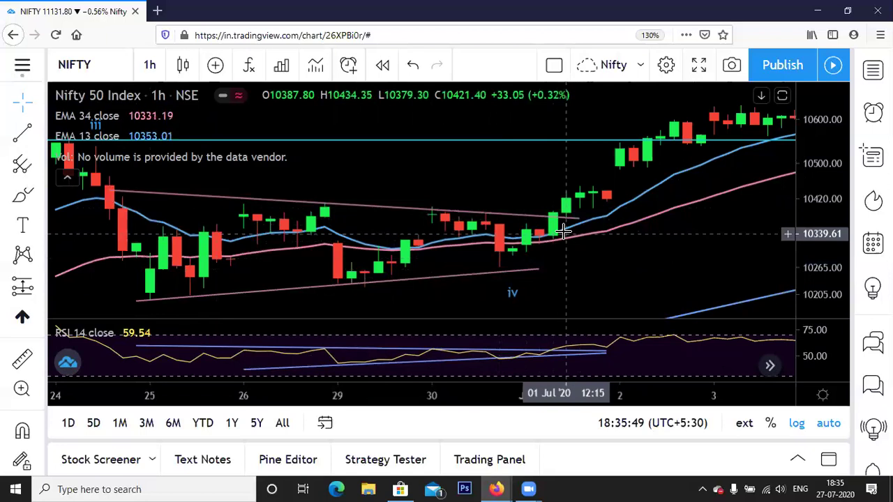
pyautogui.scroll(-3, 523, 219)
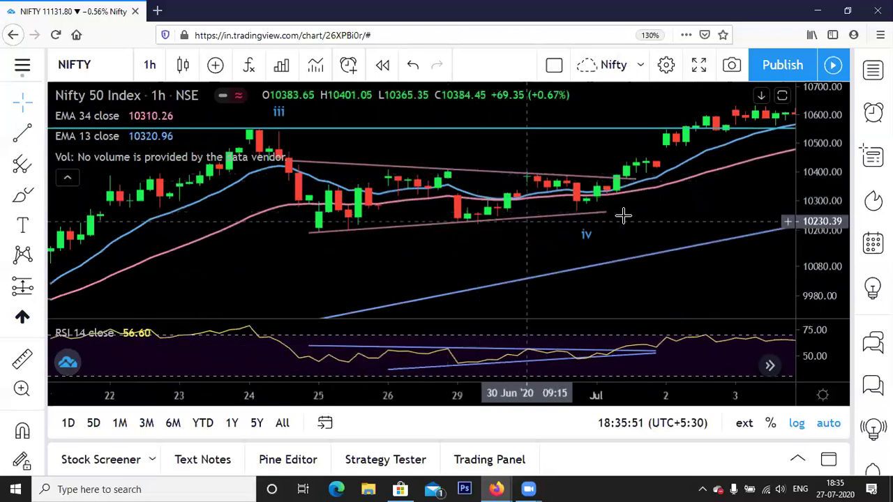
pyautogui.moveTo(503, 362)
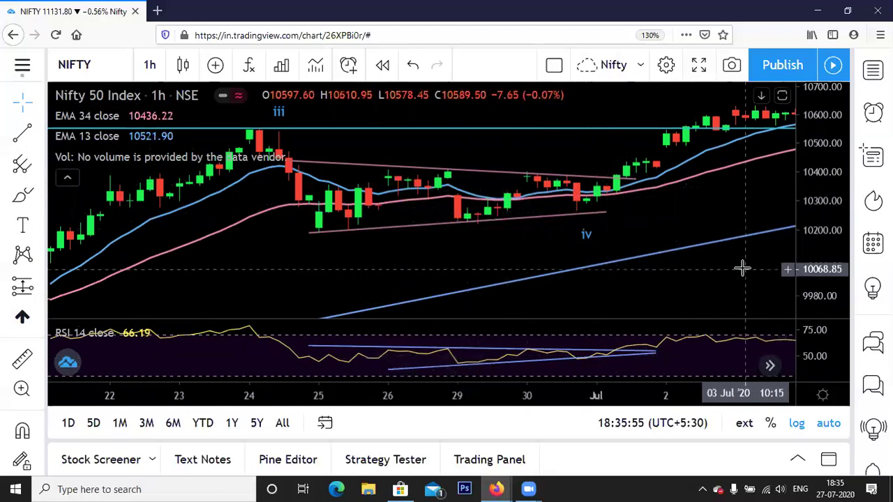
# Step: Examine the July w-x-y correction forming wave (ii), from the wave v top to the 15 July low, with its trendlines
pyautogui.hscroll(5, 740, 265)
pyautogui.hscroll(8, 746, 240)
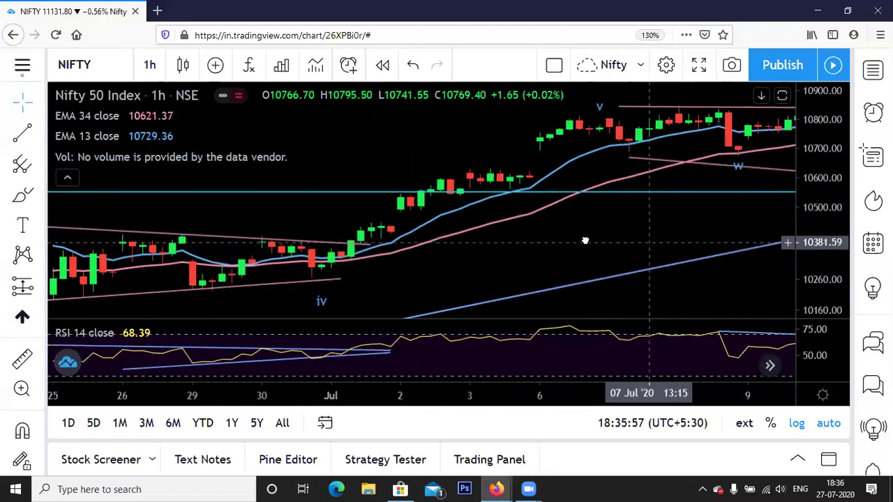
pyautogui.moveTo(682, 234); pyautogui.dragTo(462, 234)
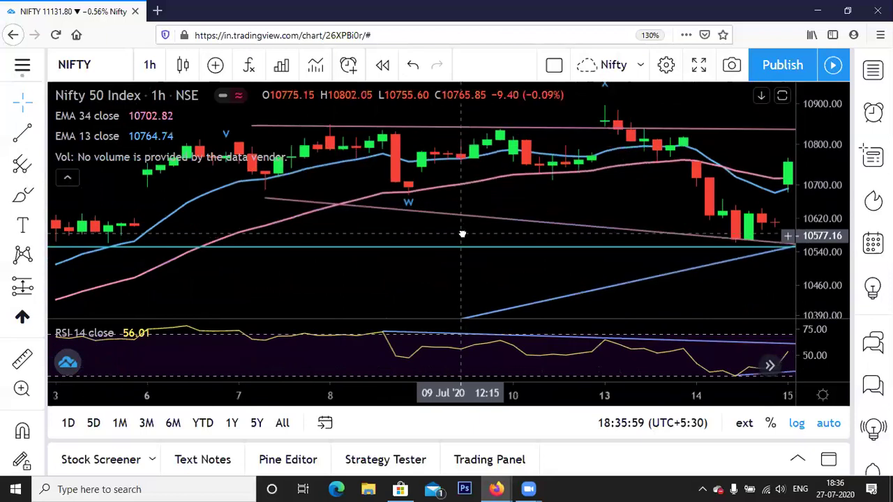
pyautogui.scroll(-1, 730, 292)
pyautogui.moveTo(720, 285); pyautogui.dragTo(648, 283)
pyautogui.scroll(-2, 717, 293)
pyautogui.moveTo(733, 285); pyautogui.dragTo(588, 265)
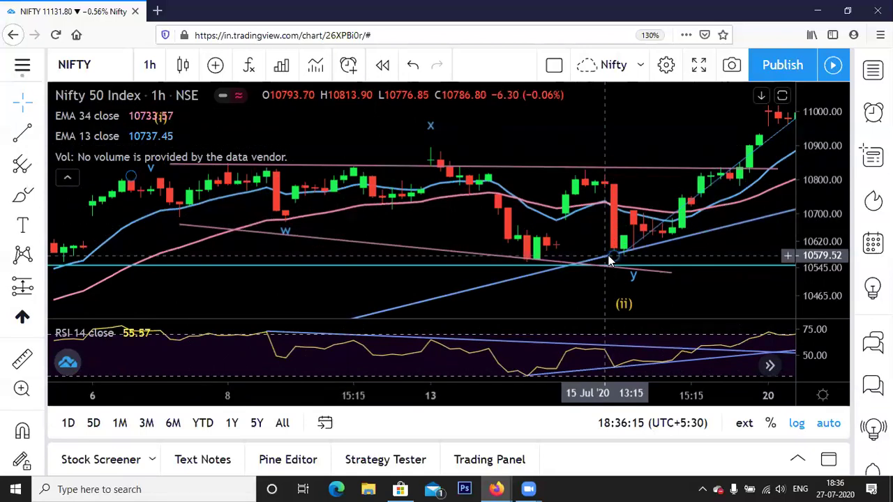
pyautogui.scroll(3, 623, 260)
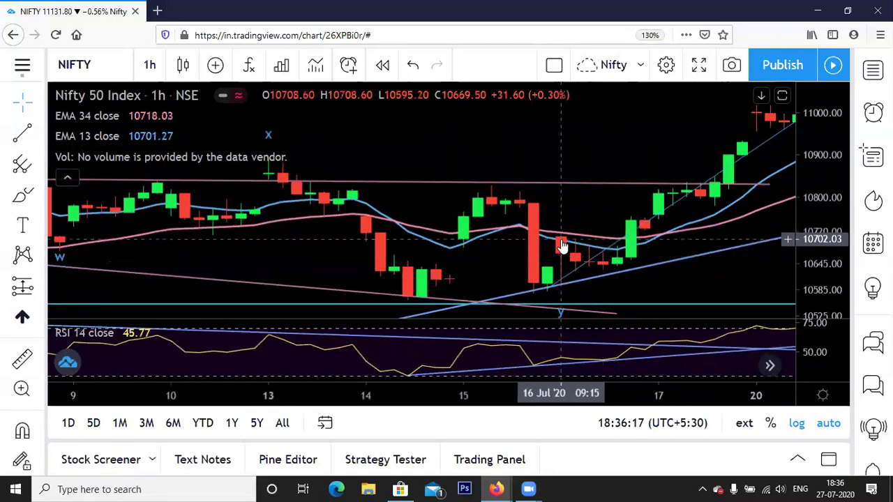
pyautogui.scroll(-1, 467, 321)
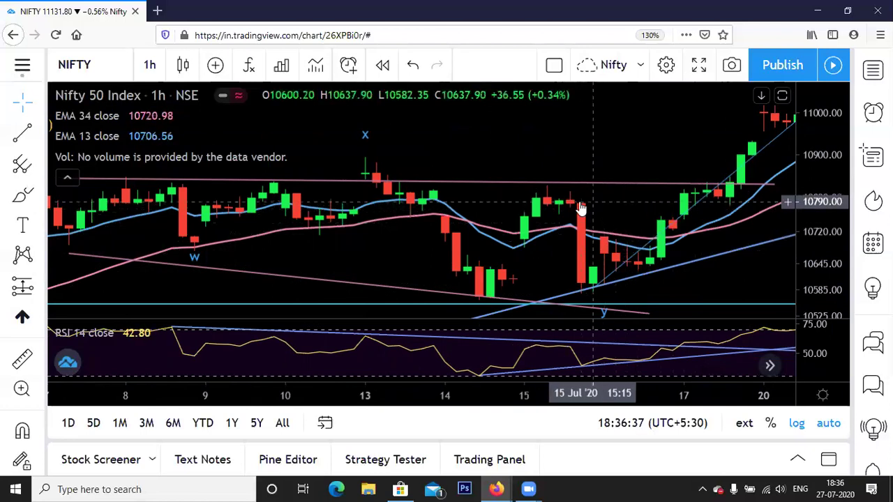
# Step: Review the rally from the mid-July wave (ii) low through the upper pink trendline to the 21-22 July highs
pyautogui.moveTo(763, 146); pyautogui.dragTo(504, 156)
pyautogui.hscroll(-3, 503, 157)
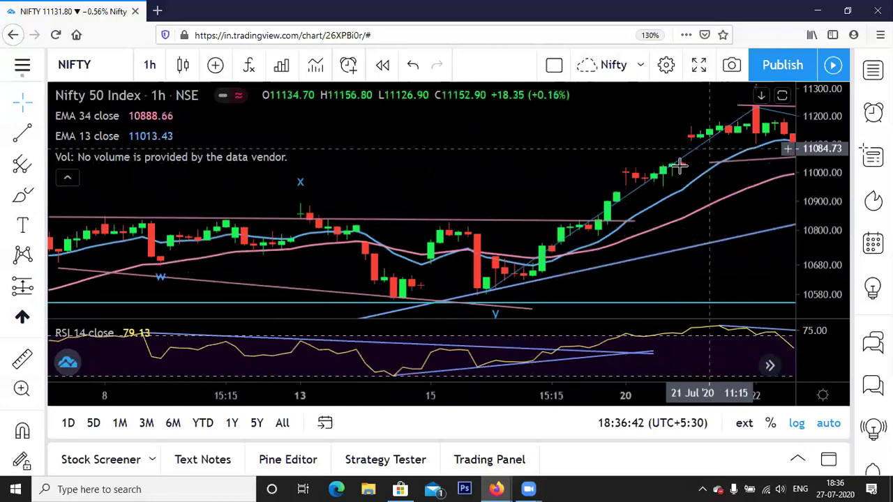
pyautogui.scroll(-3, 613, 187)
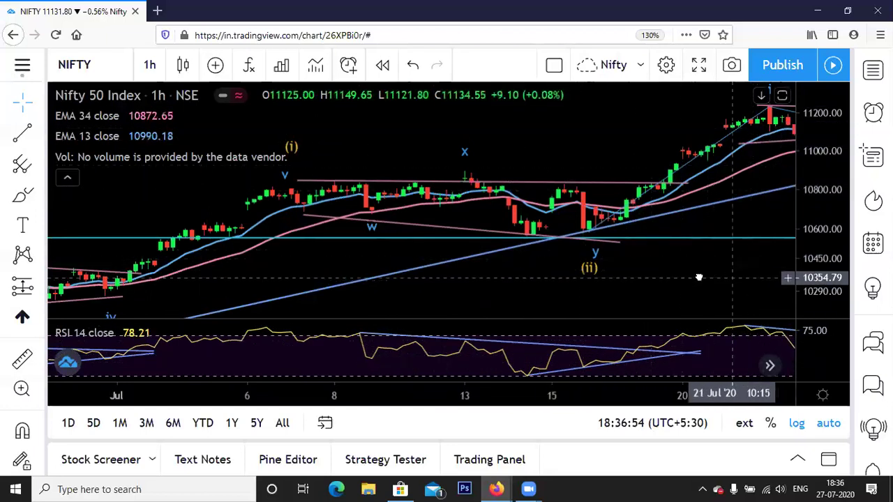
# Step: Examine the late-July wave ii range between the pink trendlines, from the 22 July wave i high to the 27 July candles
pyautogui.moveTo(699, 277); pyautogui.dragTo(600, 277)
pyautogui.moveTo(753, 222); pyautogui.dragTo(560, 235)
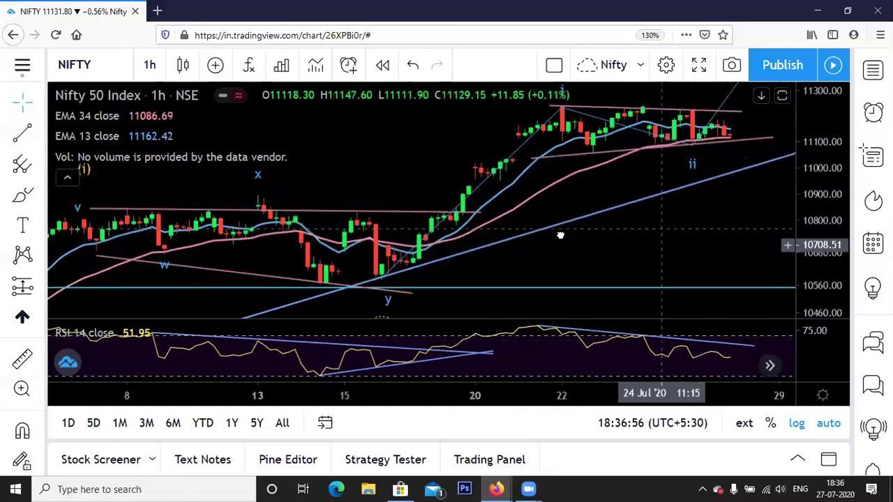
pyautogui.moveTo(726, 231); pyautogui.dragTo(552, 235)
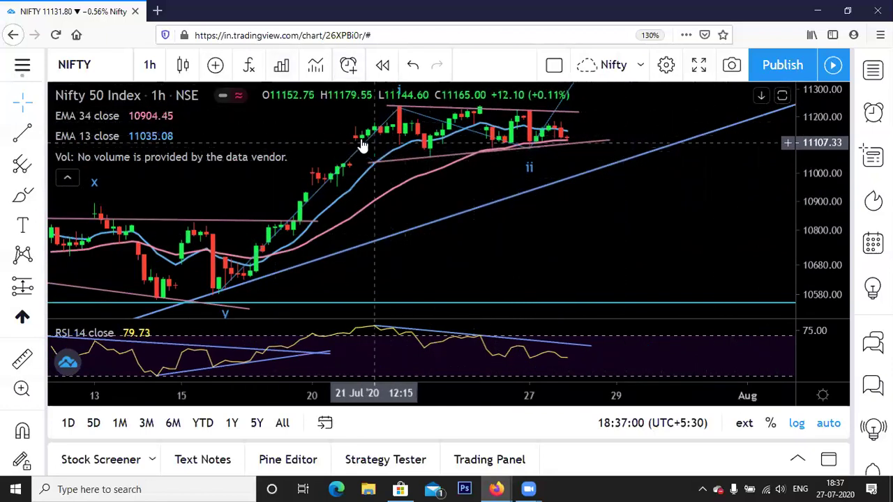
pyautogui.moveTo(464, 191); pyautogui.dragTo(689, 253)
pyautogui.scroll(3, 689, 252)
pyautogui.moveTo(558, 201); pyautogui.dragTo(541, 222)
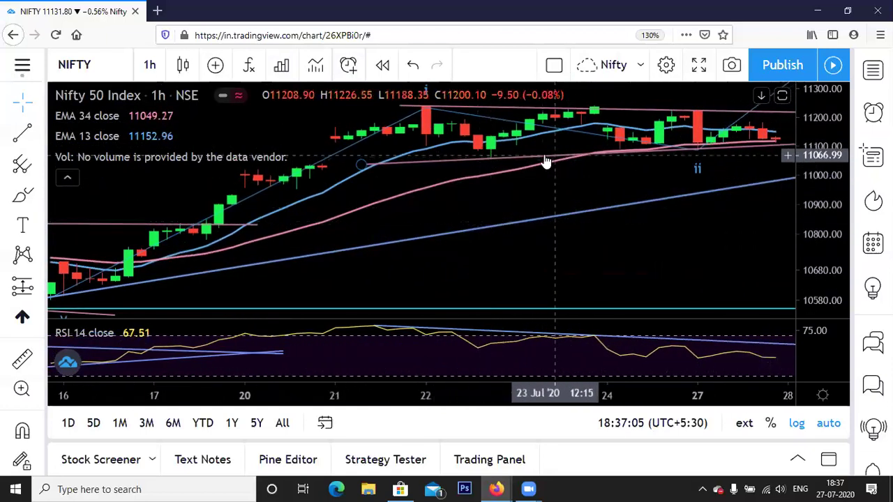
pyautogui.moveTo(644, 175); pyautogui.dragTo(608, 183)
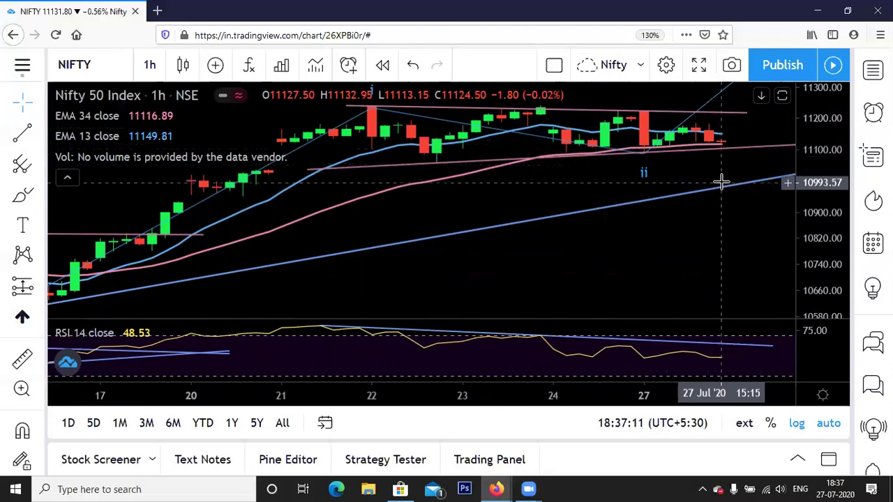
pyautogui.scroll(-1, 714, 181)
pyautogui.scroll(2, 708, 180)
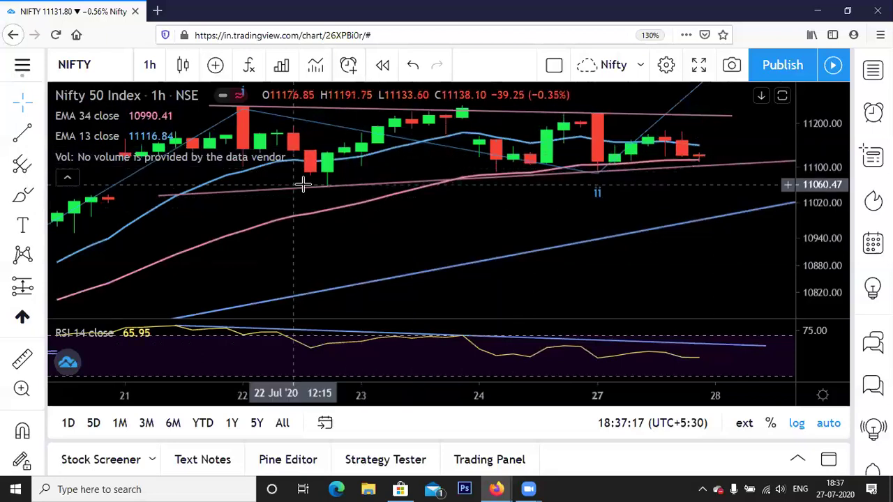
pyautogui.scroll(-2, 500, 343)
pyautogui.moveTo(554, 261); pyautogui.dragTo(484, 282)
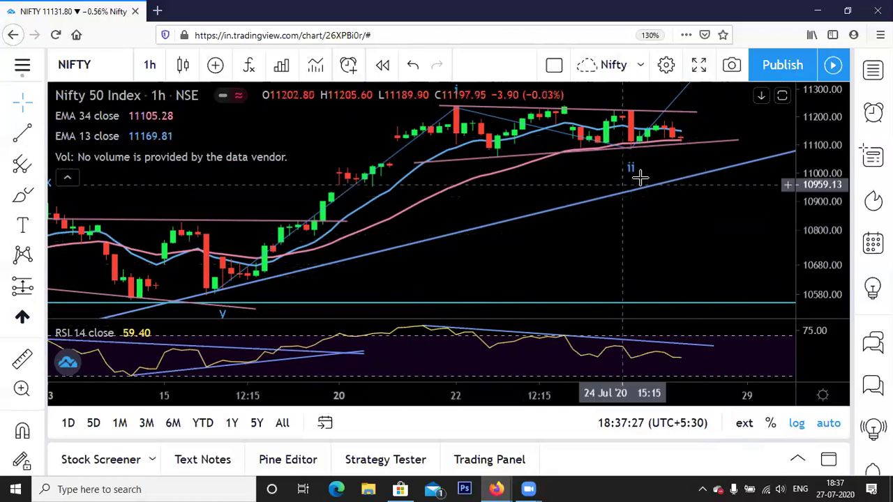
# Step: Inspect the 27 July candles around the wave ii low against the EMAs, the pink trendlines and the falling RSI trendline
pyautogui.scroll(2, 637, 176)
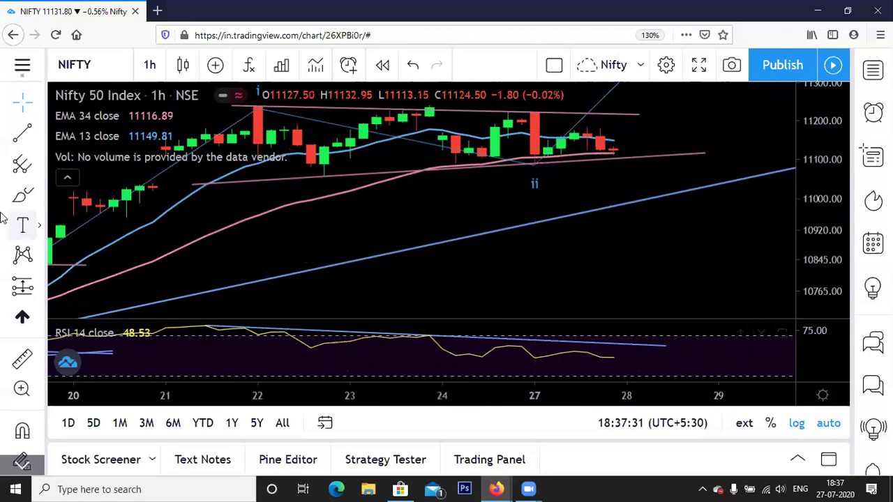
pyautogui.scroll(-1, 188, 254)
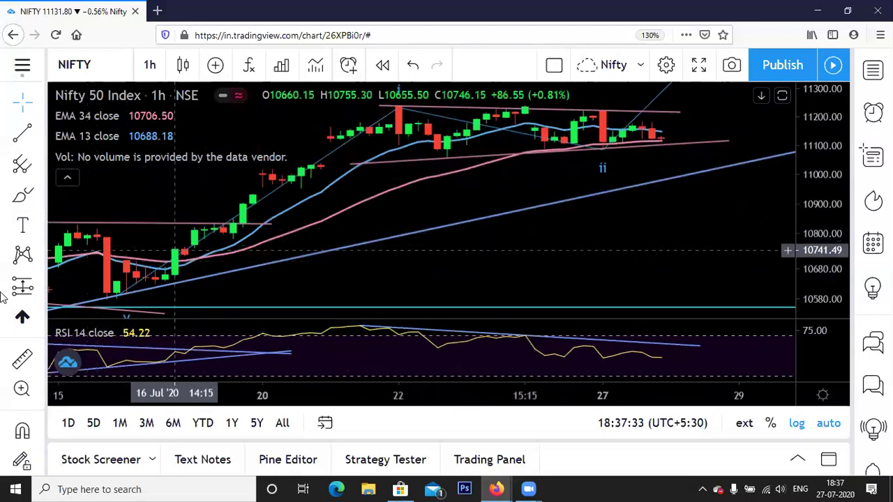
pyautogui.scroll(3, 602, 210)
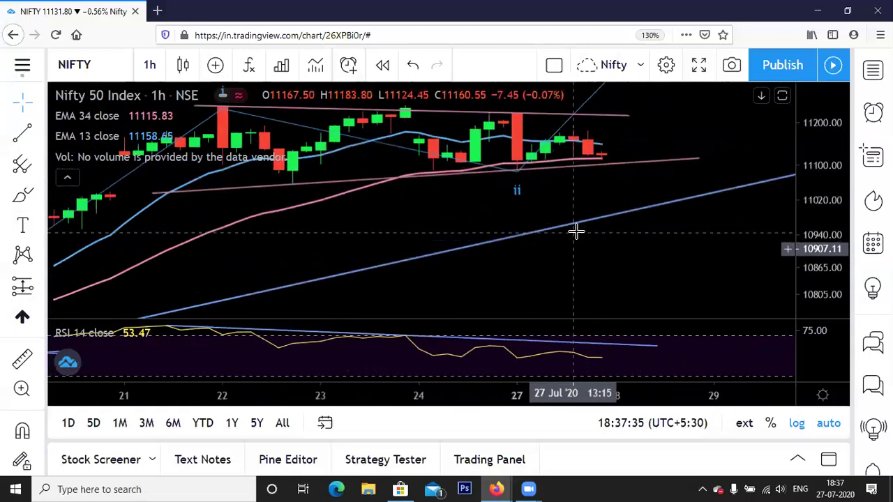
pyautogui.scroll(1, 548, 238)
pyautogui.scroll(1, 550, 238)
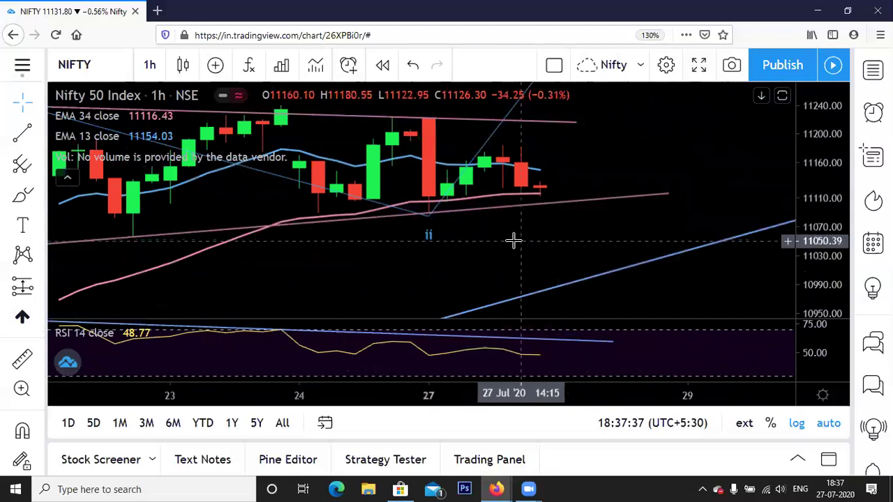
pyautogui.scroll(1, 514, 241)
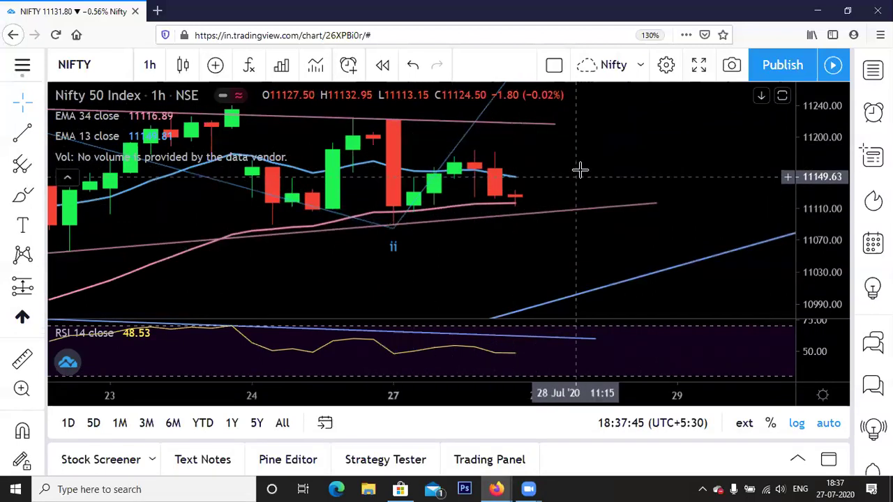
pyautogui.scroll(-1, 581, 176)
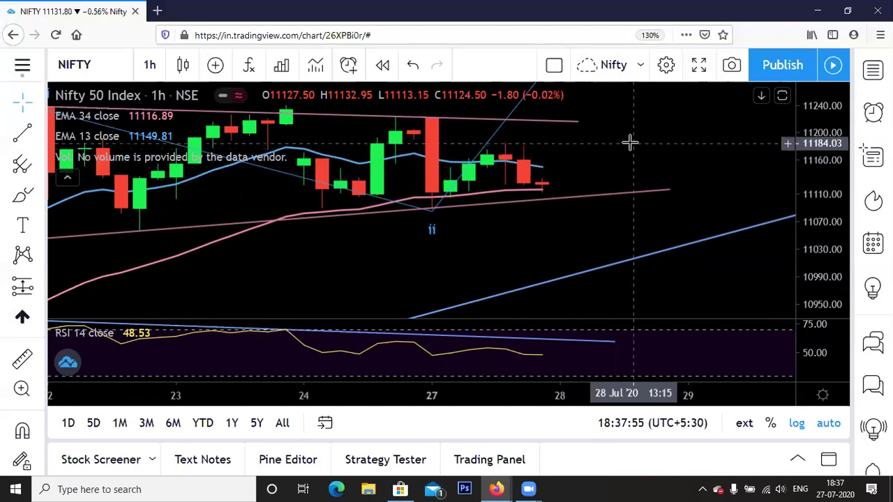
pyautogui.scroll(-1, 631, 143)
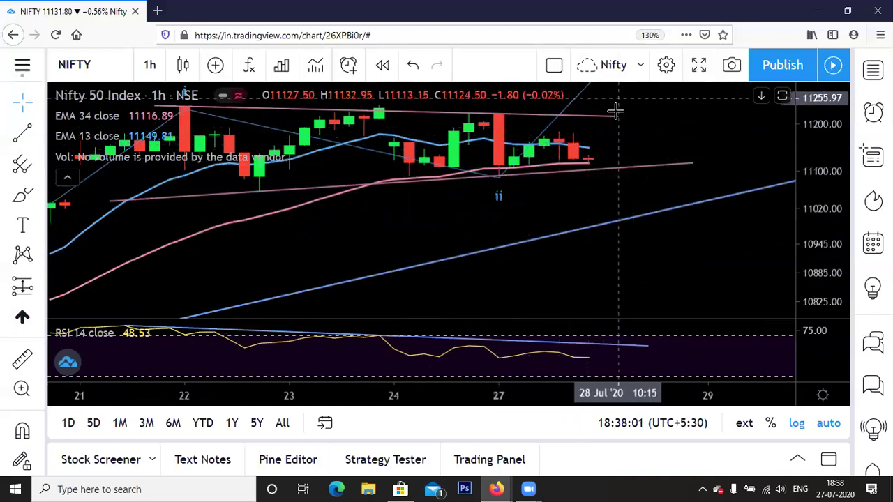
pyautogui.scroll(-3, 615, 110)
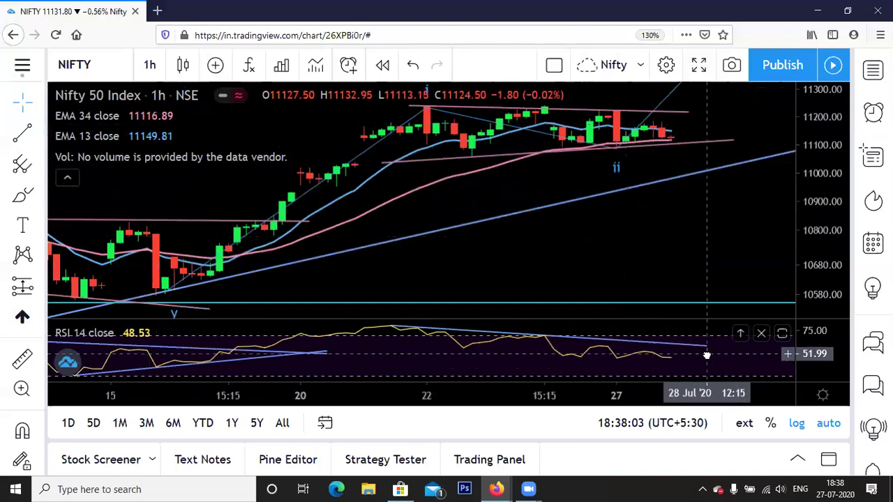
# Step: Draw a rising trendline under the late-July RSI lows, from about 41.94 on 24 July to about 50.32 on 28 July
pyautogui.scroll(3, 707, 356)
pyautogui.click(23, 134)
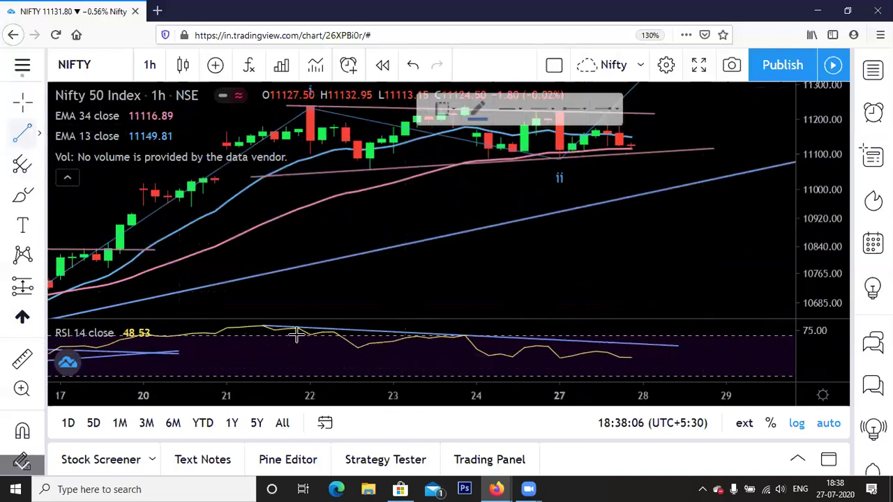
pyautogui.click(536, 364)
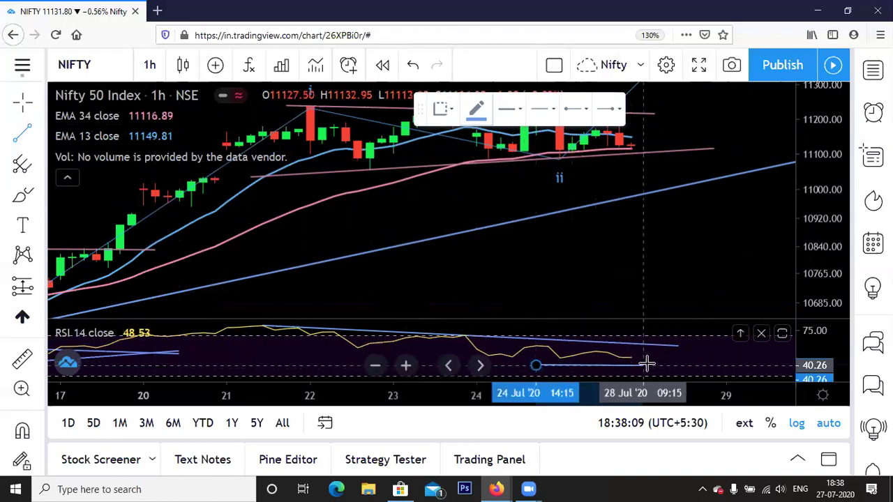
pyautogui.click(674, 356)
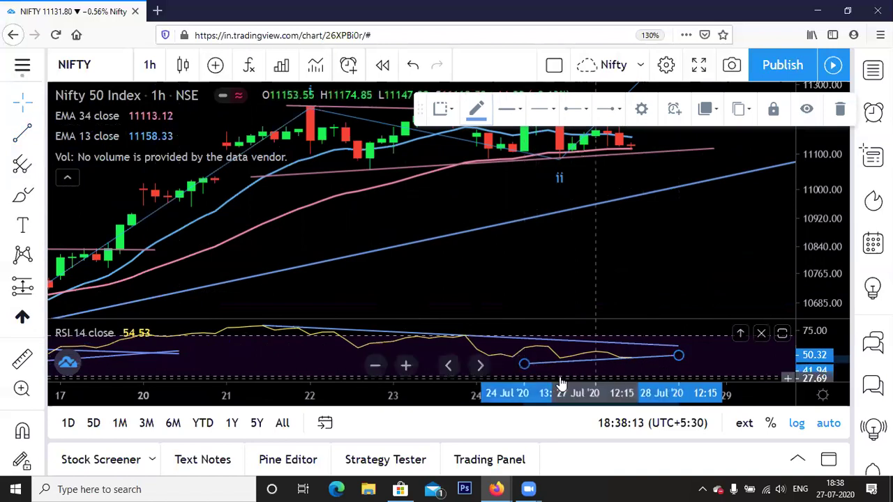
pyautogui.click(569, 305)
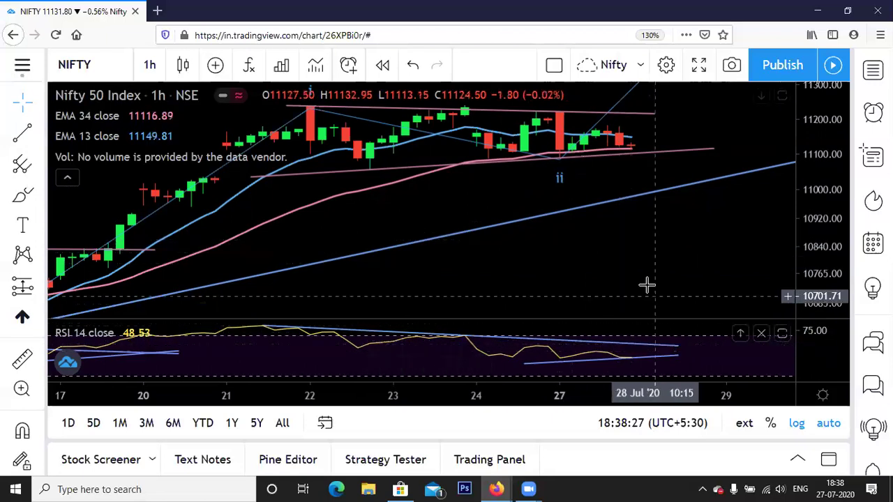
# Step: Compare the late-July price range with the converging RSI trendlines and the earlier July w-x-y correction
pyautogui.scroll(-1, 665, 253)
pyautogui.scroll(1, 666, 254)
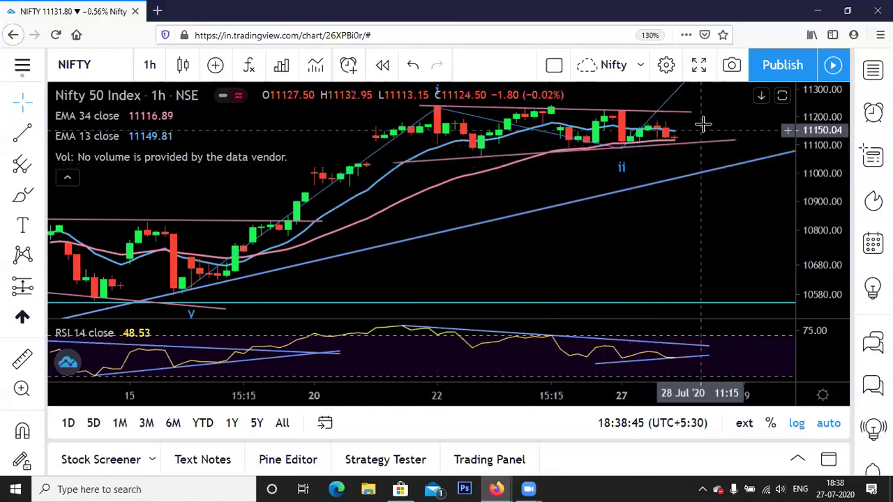
pyautogui.scroll(1, 690, 139)
pyautogui.scroll(-1, 698, 140)
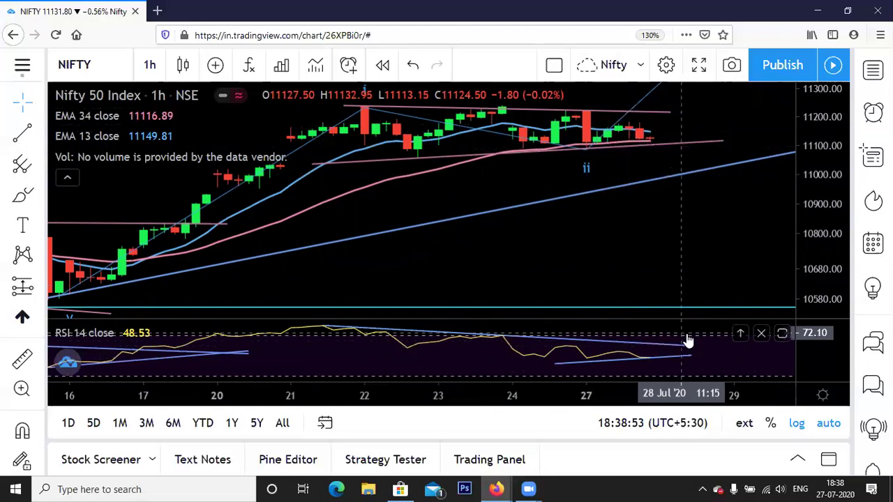
pyautogui.scroll(-2, 680, 348)
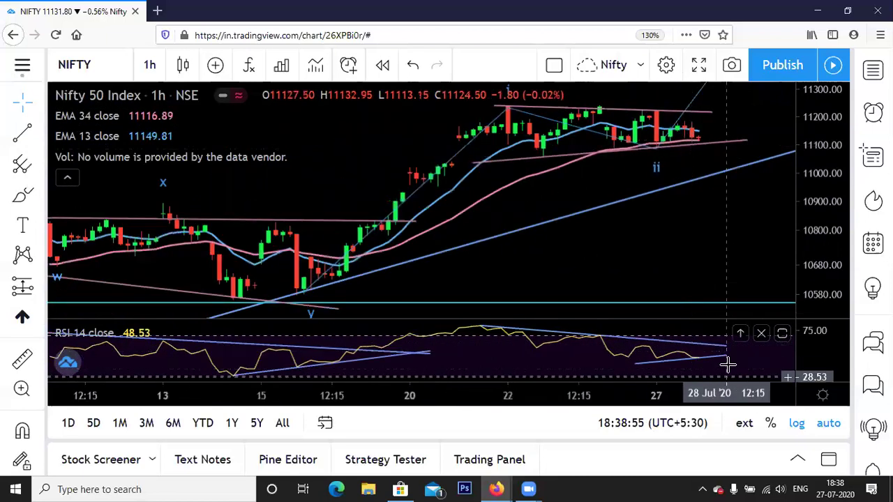
pyautogui.scroll(-1, 693, 245)
pyautogui.moveTo(712, 189); pyautogui.dragTo(647, 204)
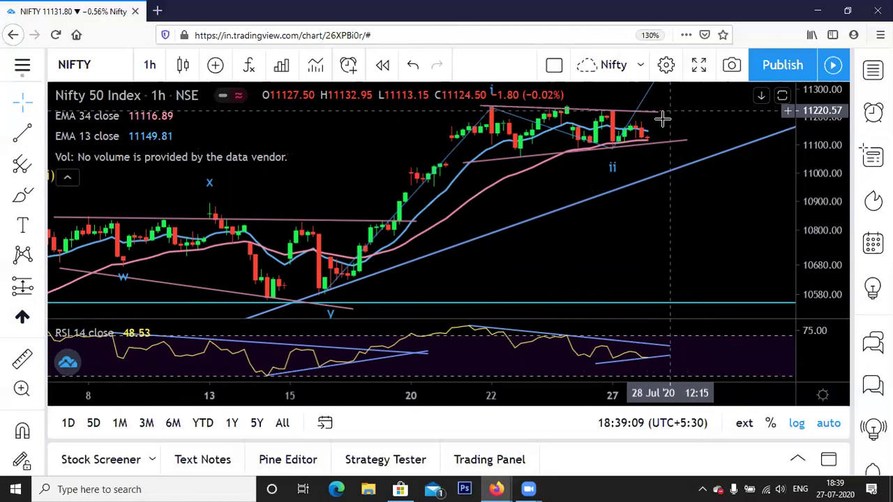
# Step: Lower the projected wave iii peak of the Elliott wave drawing to about 11,719, below the green 11845.25 level
pyautogui.scroll(-2, 583, 132)
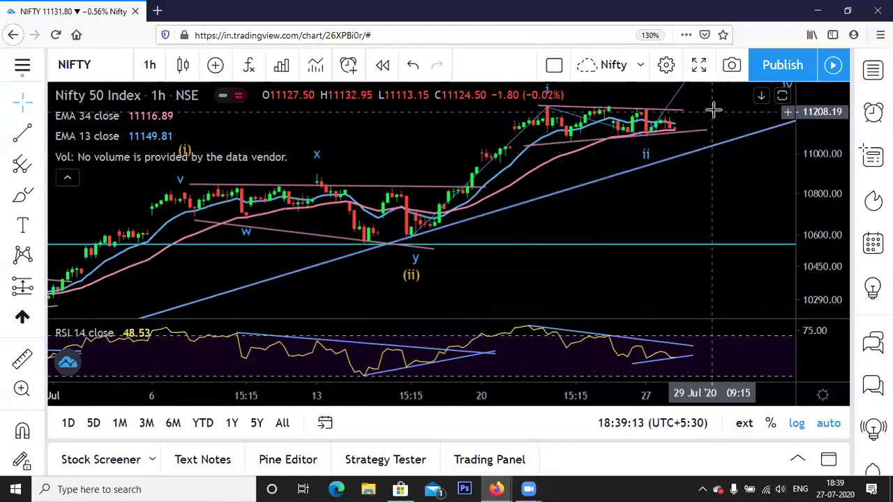
pyautogui.scroll(-2, 743, 185)
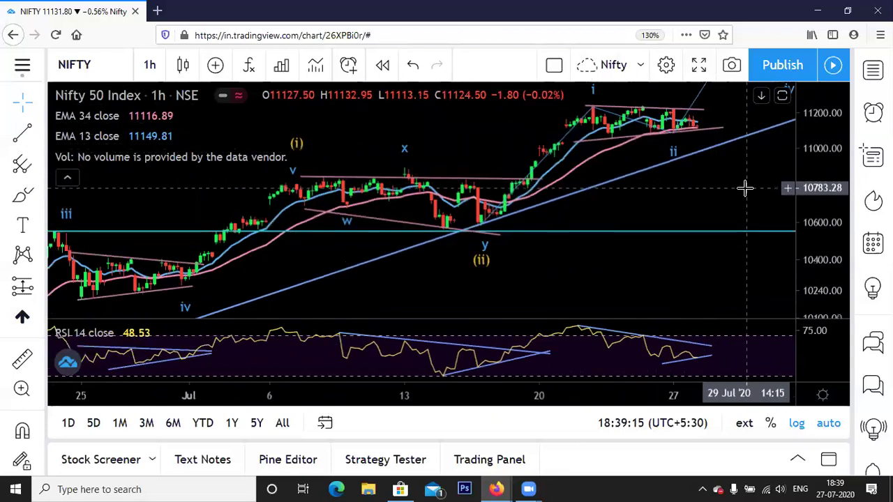
pyautogui.moveTo(764, 202); pyautogui.dragTo(677, 253)
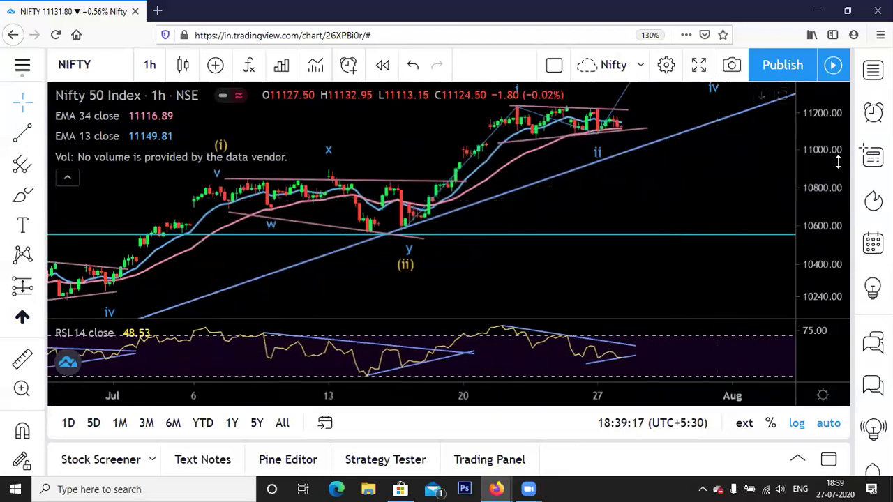
pyautogui.moveTo(833, 156); pyautogui.dragTo(833, 162)
pyautogui.moveTo(705, 191); pyautogui.dragTo(696, 247)
pyautogui.scroll(-3, 696, 247)
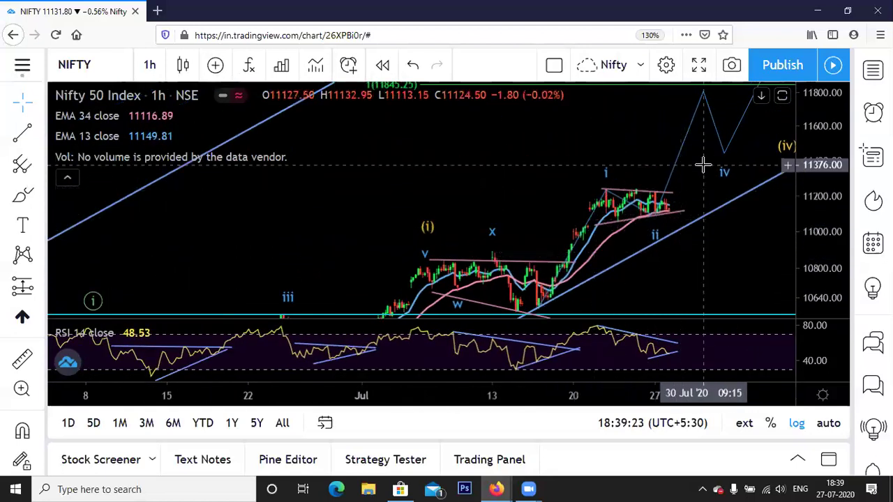
pyautogui.moveTo(722, 262); pyautogui.dragTo(699, 299)
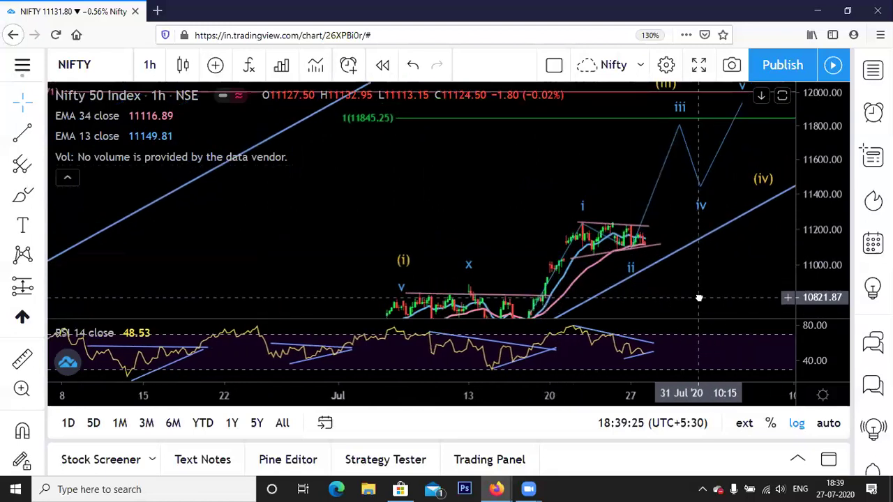
pyautogui.click(678, 138)
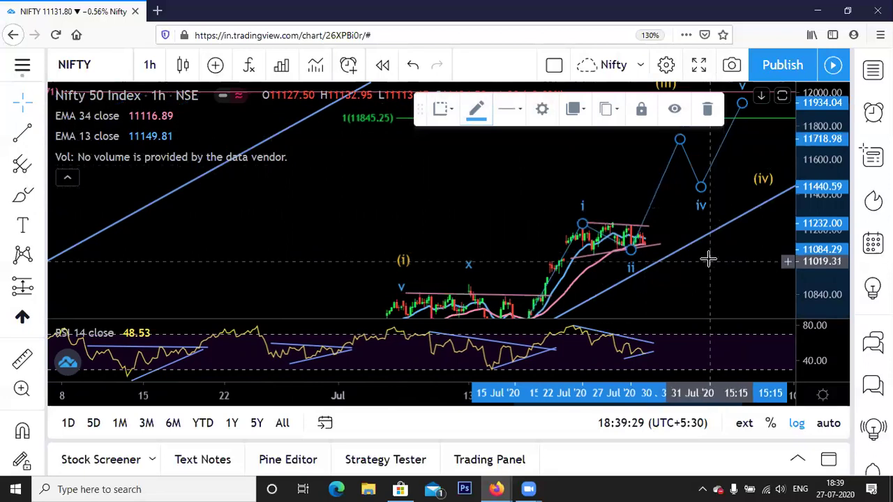
pyautogui.scroll(2, 707, 259)
pyautogui.click(634, 225)
# Step: Review the projected wave iii–iv–v path above the late-July range, along with the pink trendlines and the RSI
pyautogui.scroll(2, 669, 207)
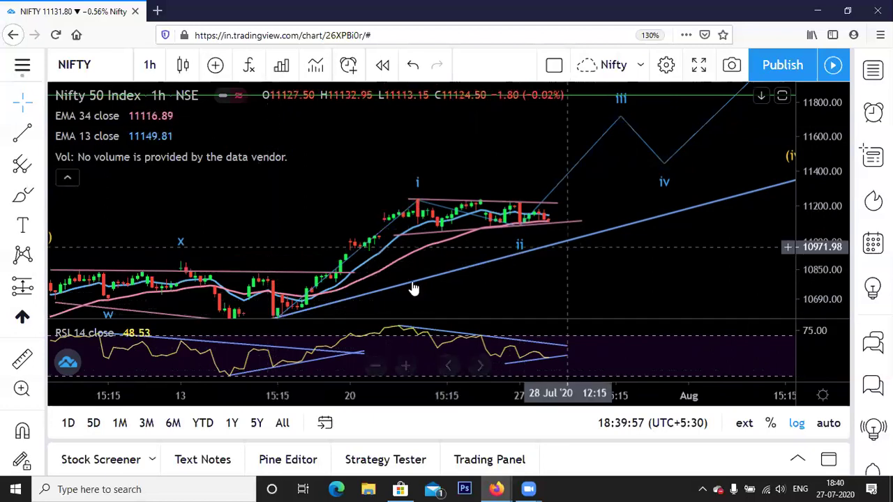
pyautogui.scroll(-3, 120, 275)
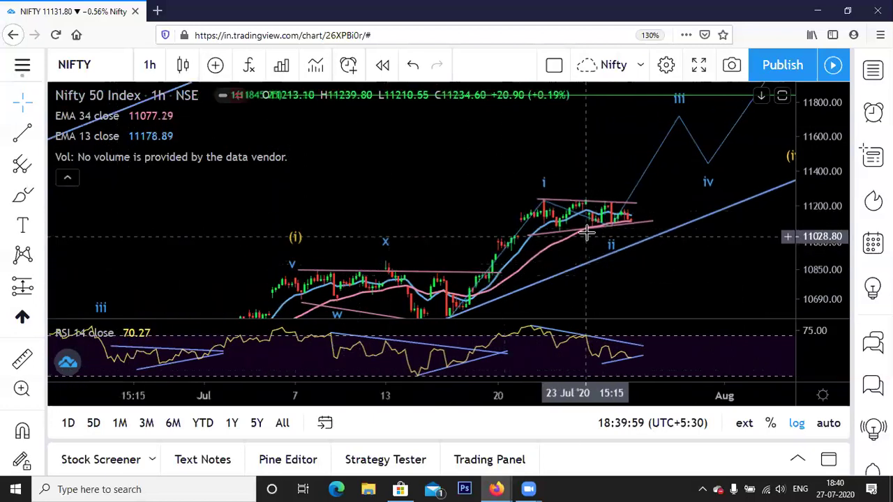
pyautogui.scroll(1, 549, 235)
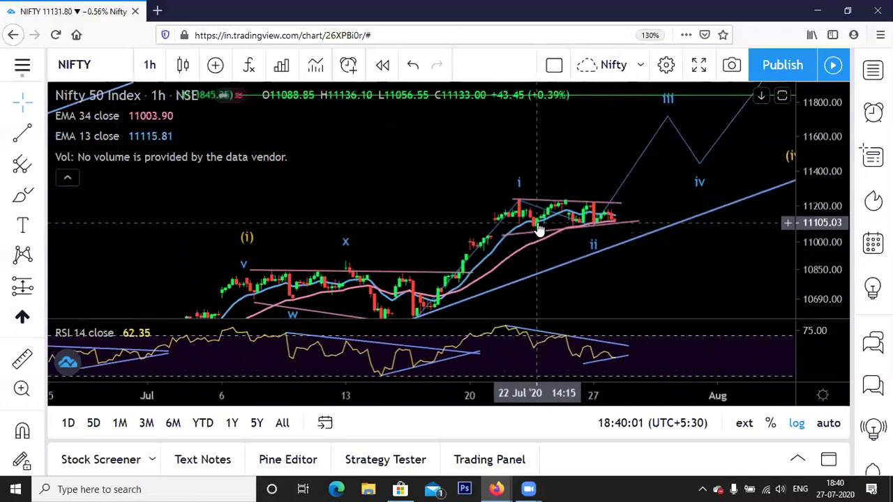
pyautogui.scroll(2, 593, 223)
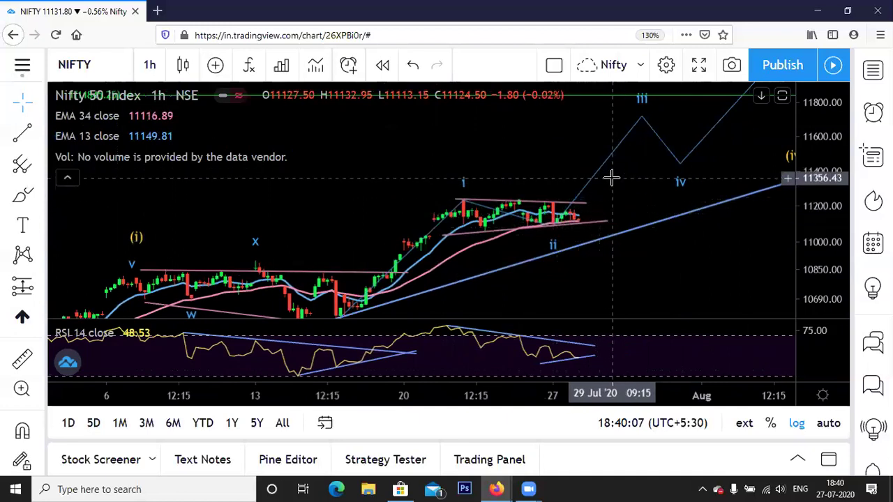
pyautogui.click(606, 221)
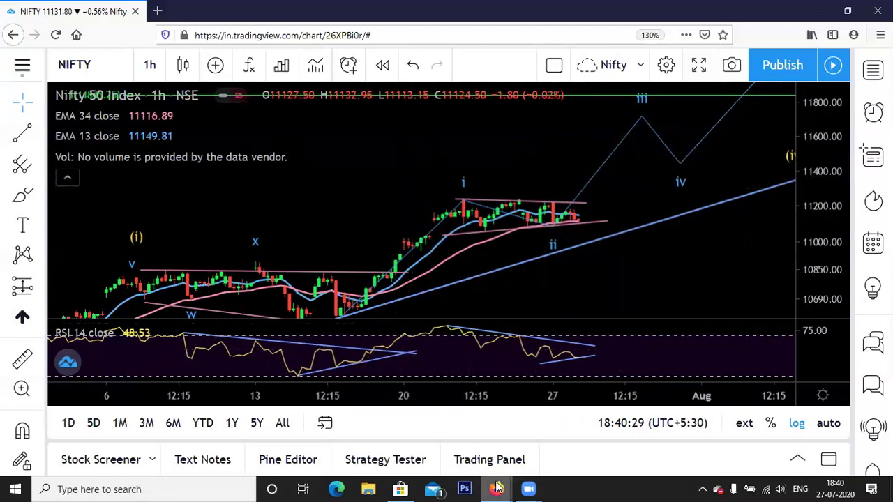
# Step: Switch to the browser window with the Bank Nifty daily chart and view its rising channel with the 1-to-5 wave count
pyautogui.moveTo(497, 487)
pyautogui.moveTo(544, 451)
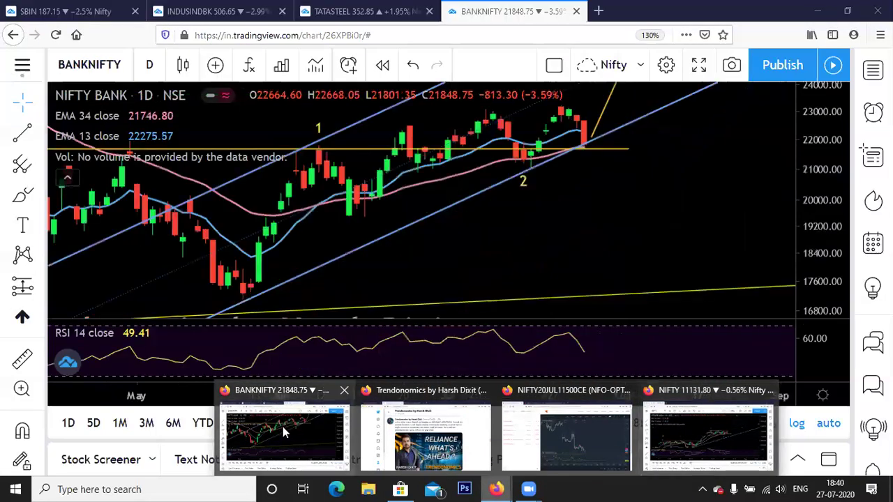
pyautogui.click(282, 426)
pyautogui.scroll(-1, 558, 240)
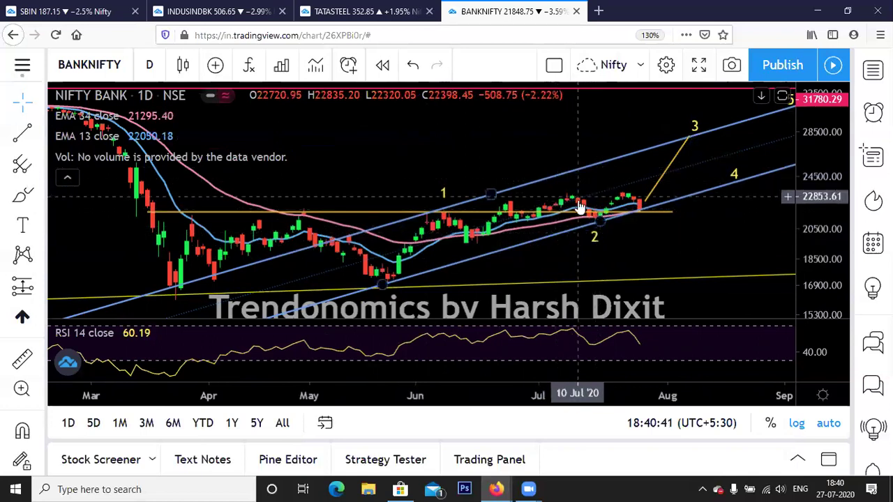
# Step: Examine the late-July daily candles against the lower channel line, the orange horizontal level and the projected move to wave 3
pyautogui.scroll(2, 590, 225)
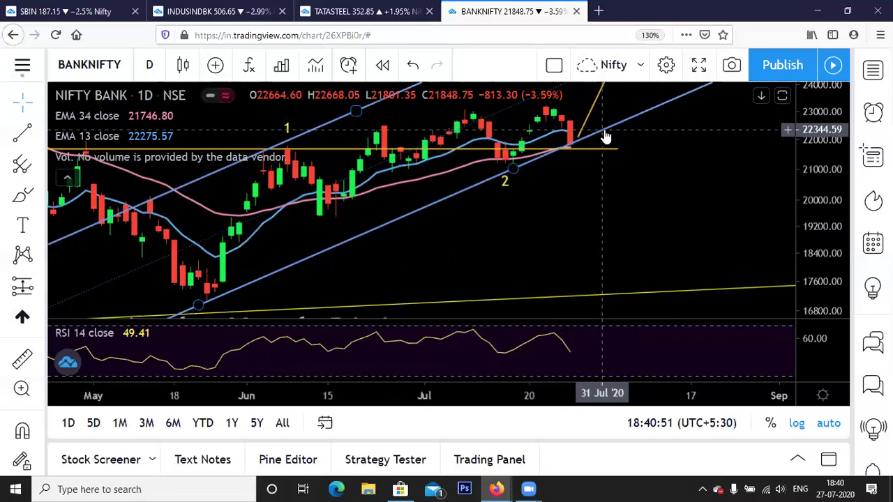
pyautogui.scroll(-3, 605, 136)
pyautogui.scroll(2, 604, 163)
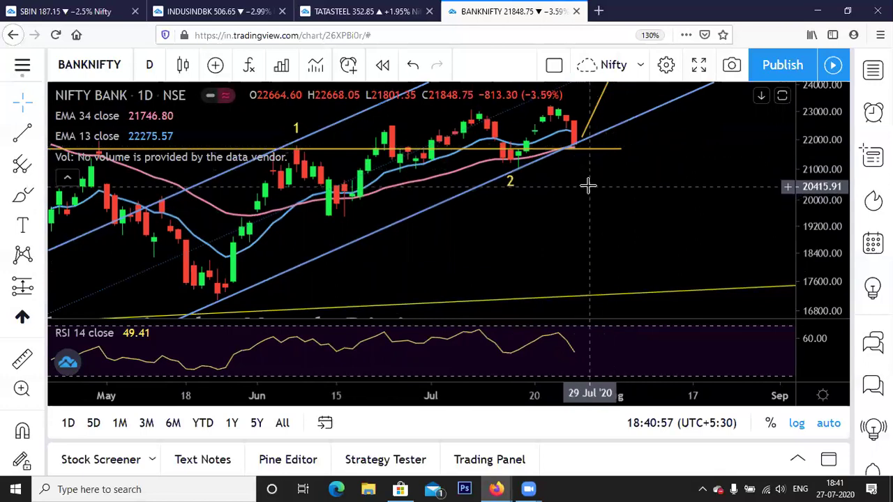
pyautogui.scroll(-3, 588, 185)
pyautogui.scroll(-2, 368, 252)
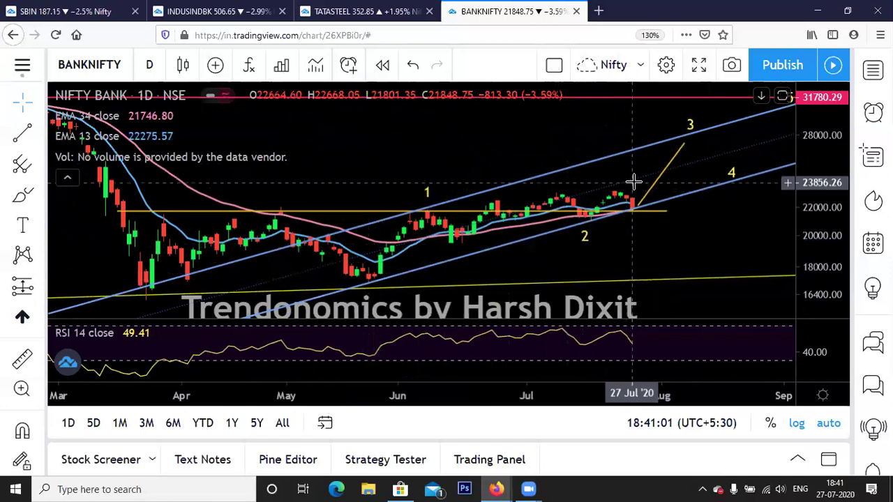
pyautogui.scroll(2, 627, 203)
pyautogui.scroll(1, 623, 211)
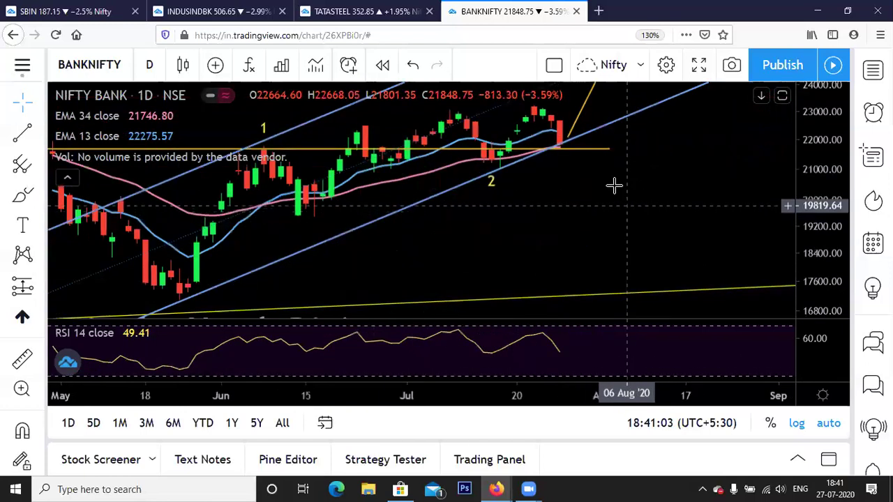
# Step: Switch the Bank Nifty chart from the daily to the 1-hour timeframe
pyautogui.click(150, 66)
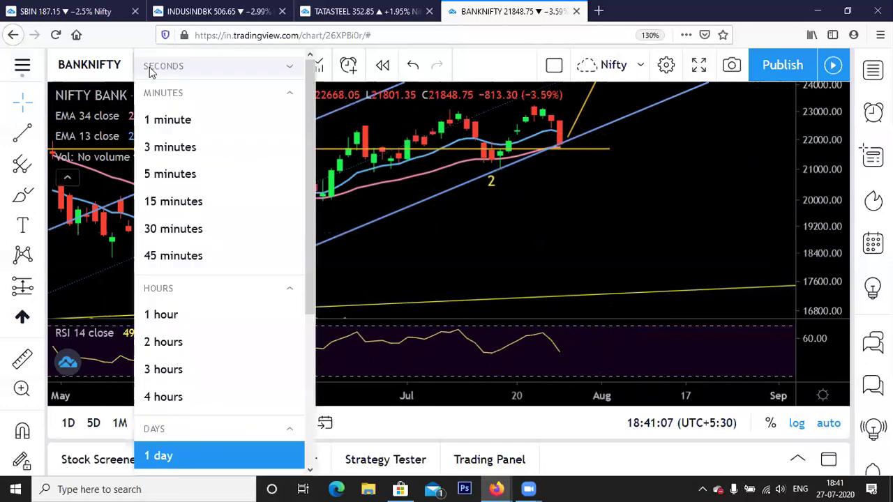
pyautogui.click(152, 315)
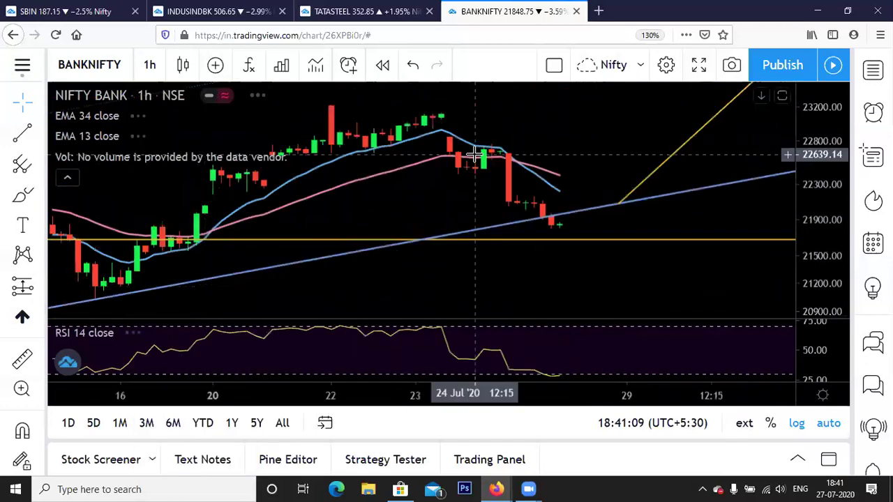
pyautogui.scroll(-2, 506, 216)
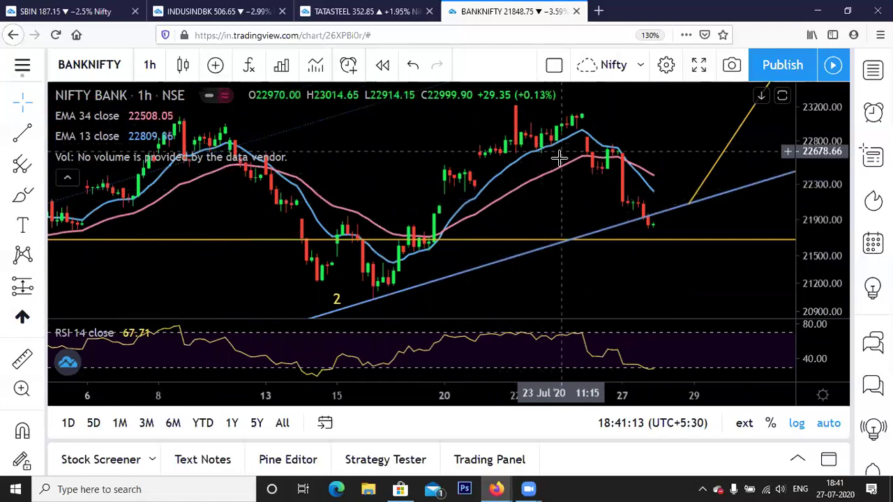
# Step: Move the wave label 2 lower, clear of the mid-July low and the lower channel line
pyautogui.scroll(-2, 572, 154)
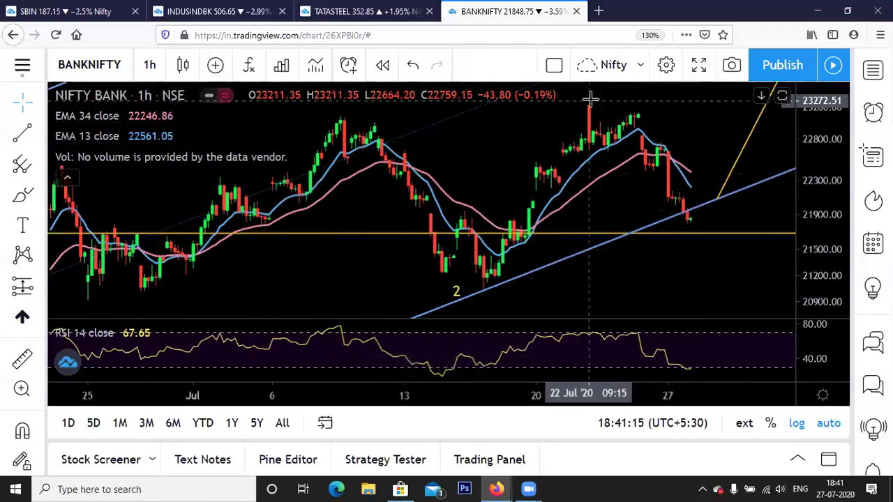
pyautogui.moveTo(459, 293); pyautogui.dragTo(481, 300)
pyautogui.click(514, 291)
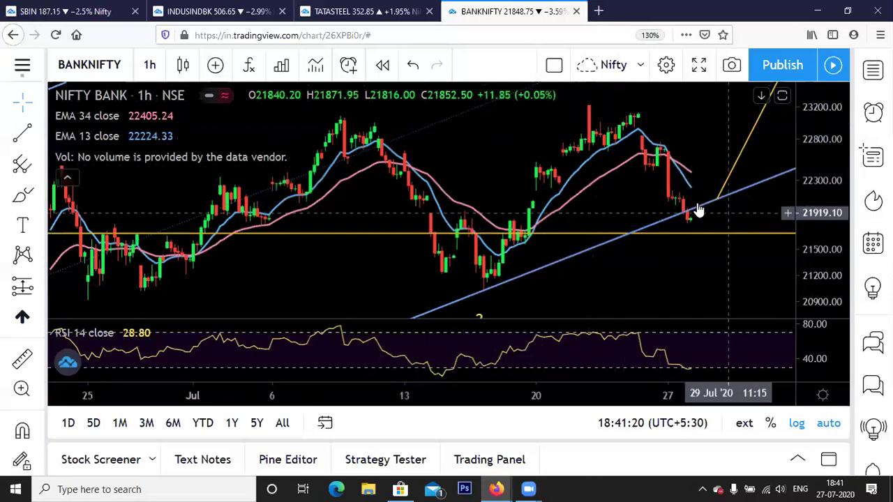
# Step: Examine the late-July hourly decline relative to the lower channel line, the orange horizontal level and the RSI
pyautogui.scroll(2, 715, 178)
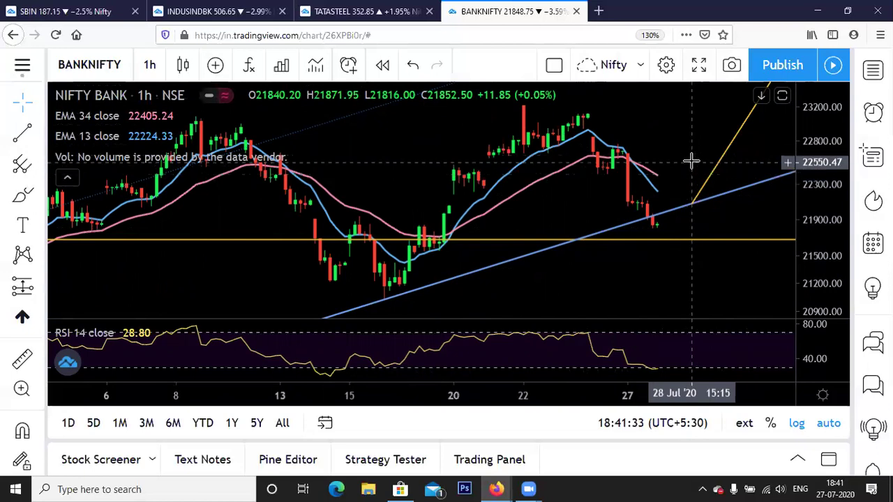
pyautogui.scroll(-2, 693, 157)
pyautogui.scroll(-2, 690, 153)
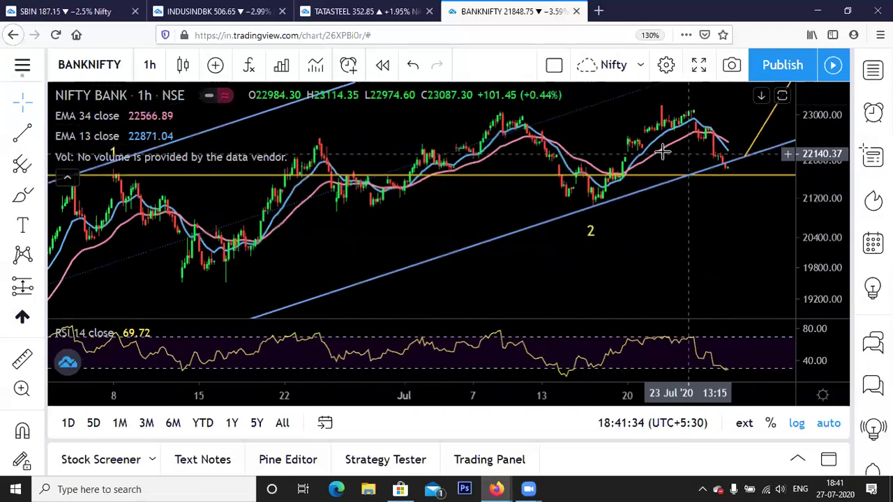
pyautogui.moveTo(717, 211); pyautogui.dragTo(628, 150)
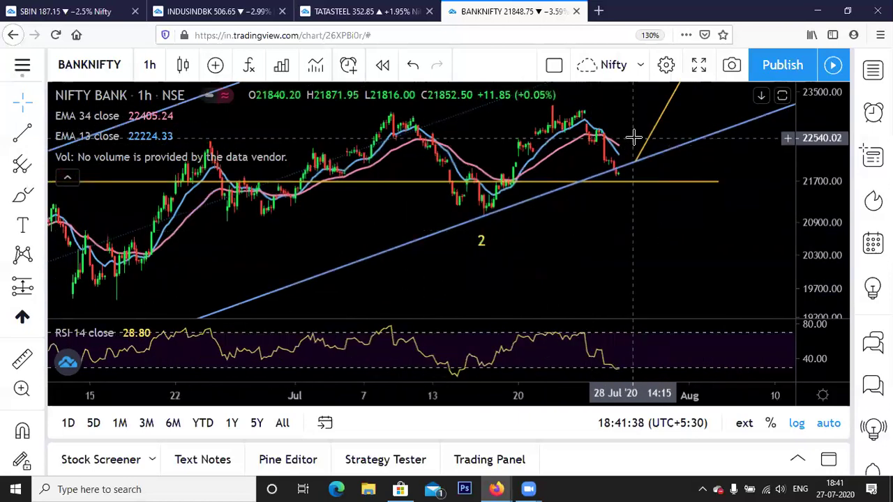
pyautogui.scroll(-3, 634, 138)
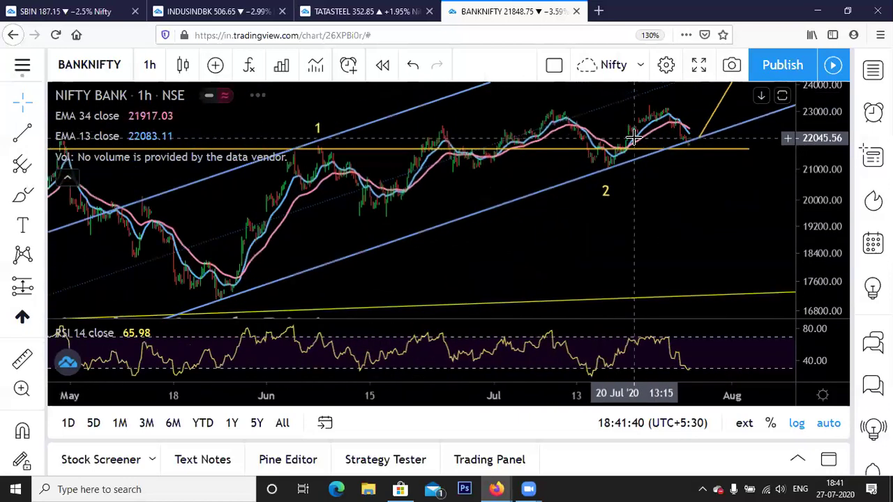
pyautogui.scroll(1, 633, 137)
pyautogui.scroll(-1, 633, 137)
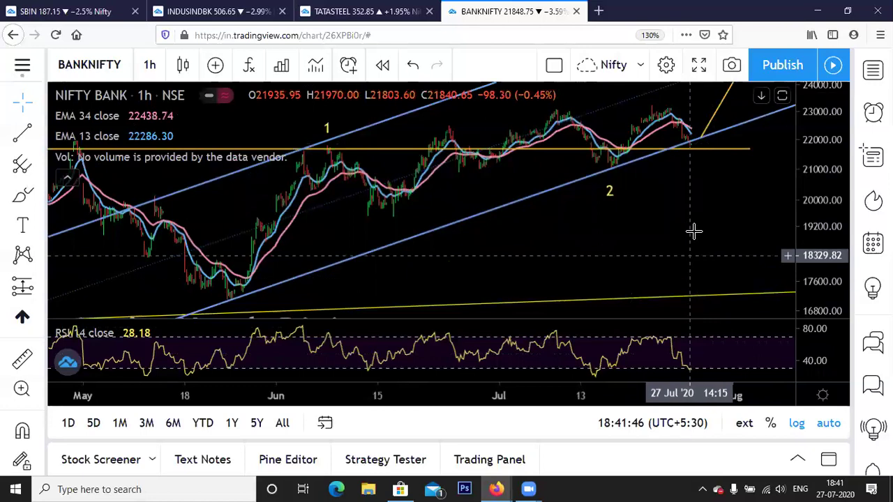
pyautogui.scroll(2, 692, 231)
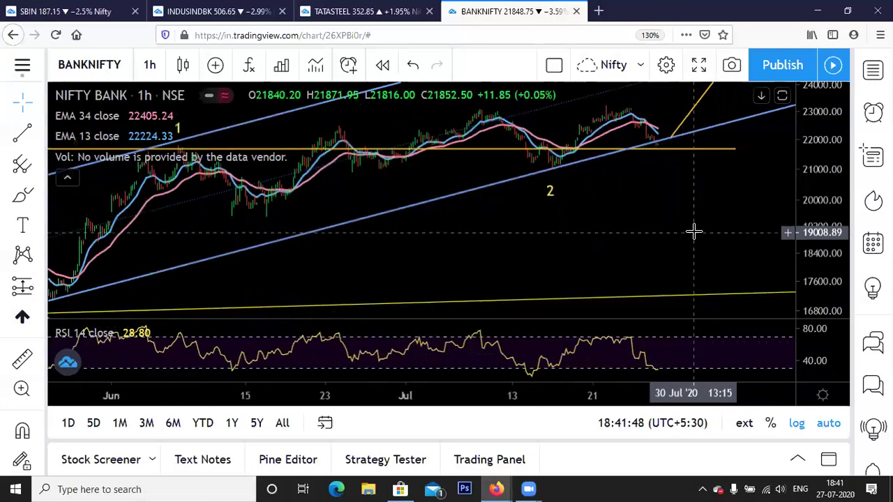
pyautogui.scroll(1, 692, 231)
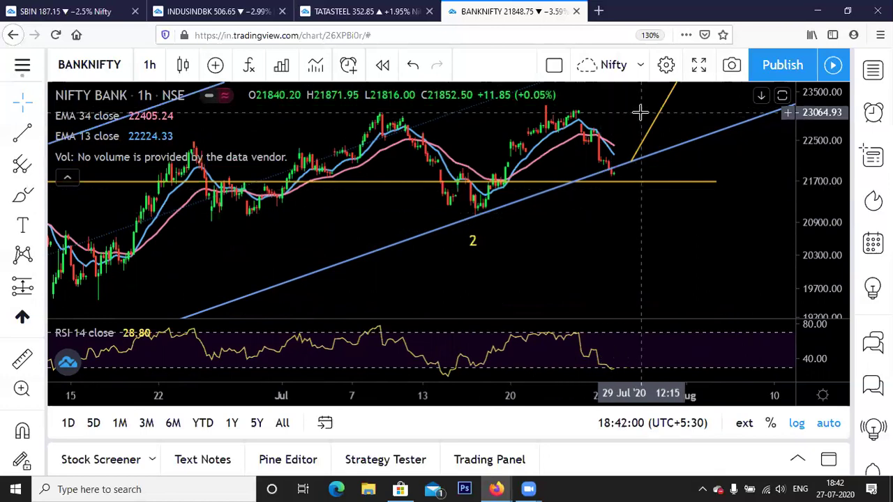
# Step: Compare the whole rising channel and its projected wave 3 with the June–July hourly swings around labels 1 and 2
pyautogui.scroll(-3, 259, 174)
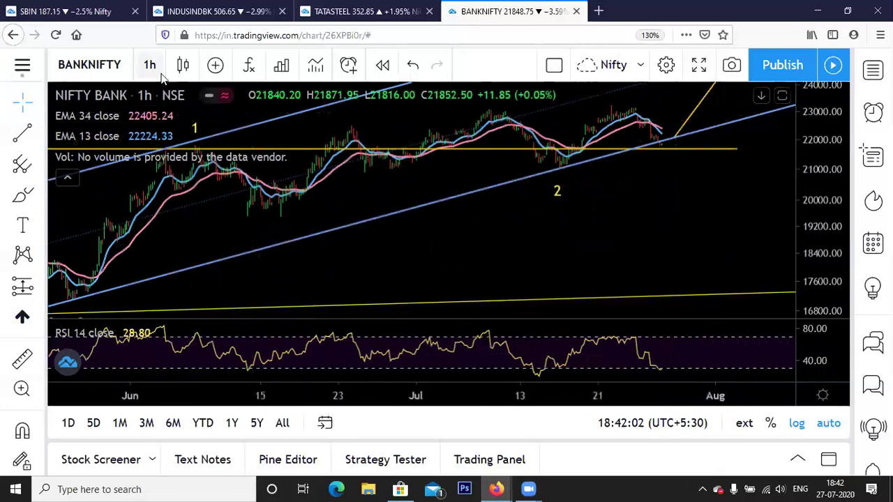
pyautogui.scroll(-3, 310, 164)
pyautogui.scroll(-3, 562, 254)
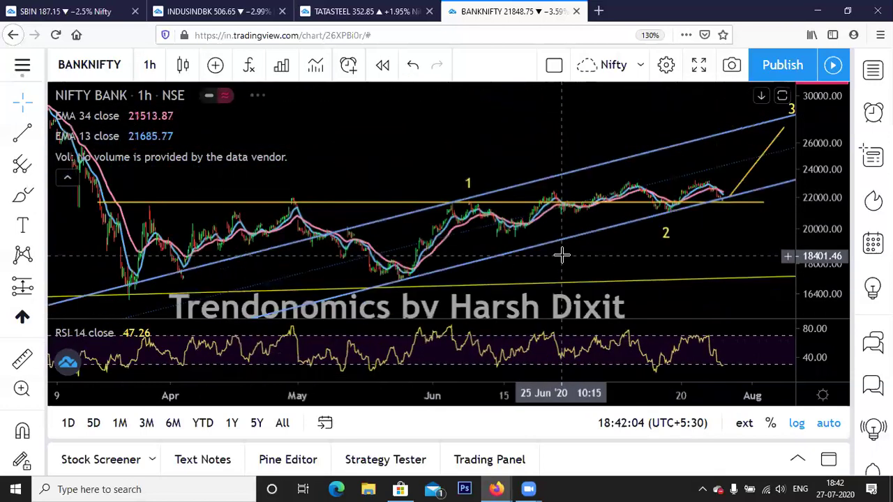
pyautogui.scroll(3, 579, 261)
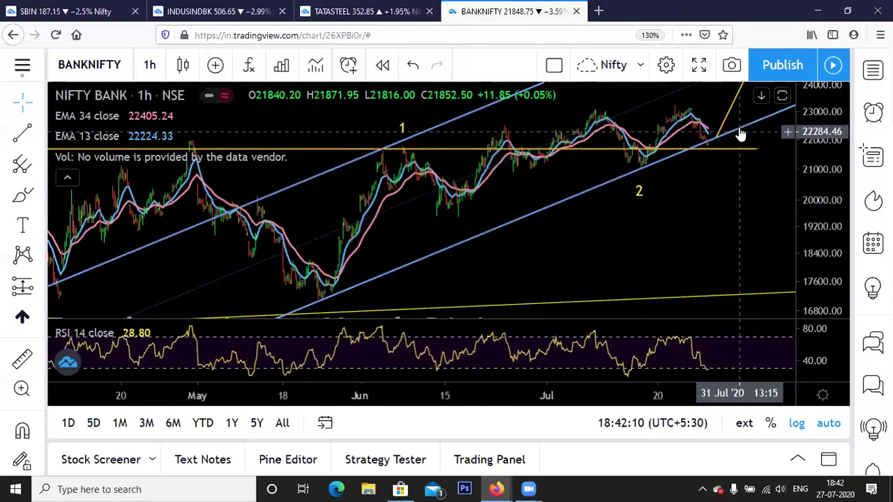
pyautogui.scroll(3, 741, 140)
pyautogui.scroll(2, 741, 140)
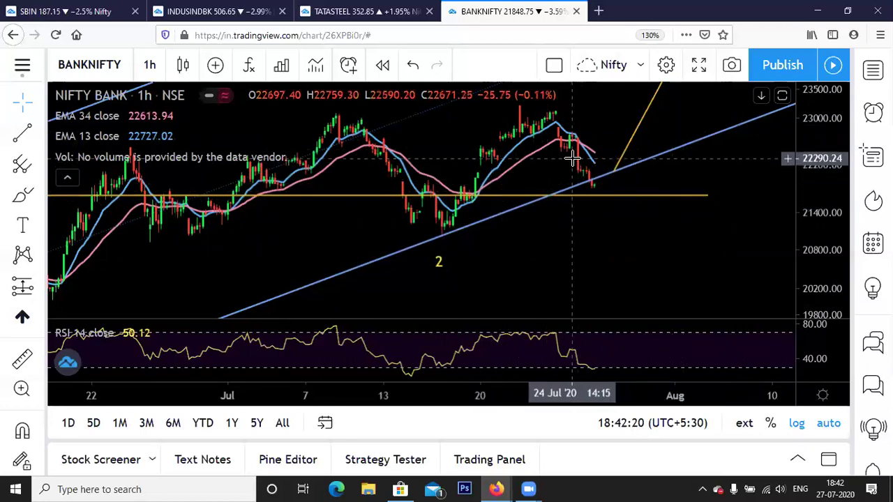
pyautogui.scroll(-1, 564, 161)
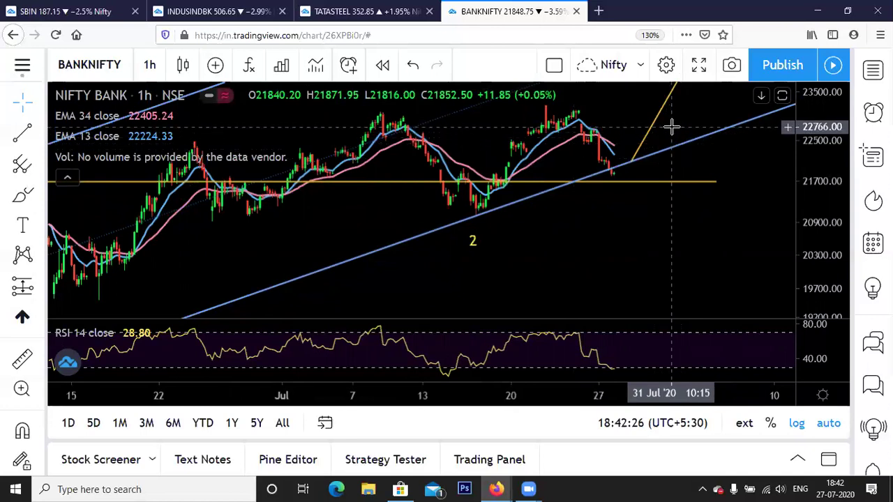
pyautogui.scroll(-3, 436, 206)
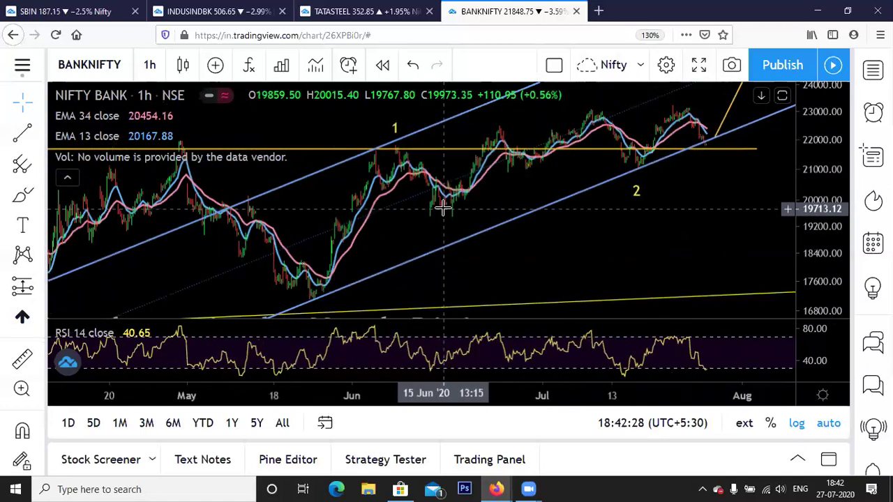